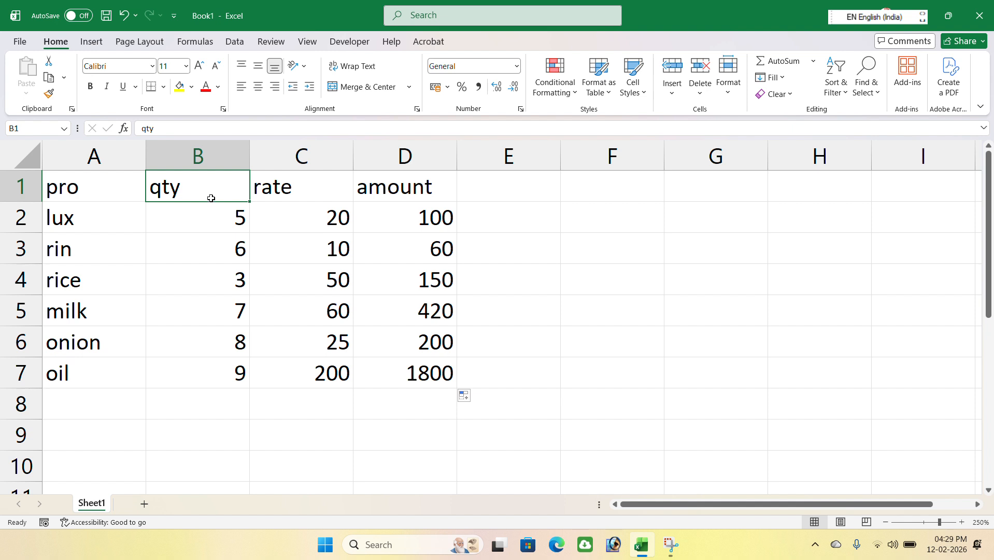
Inspect the qty, rate and amount cells, including the amount formula in D2.
left_click(213, 221)
key("Down")
key("Down")
key("Down")
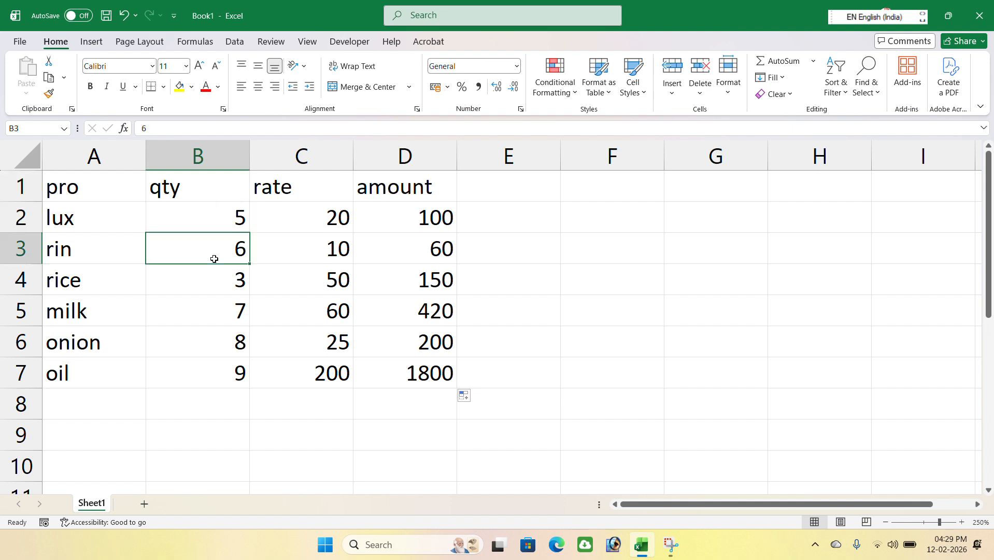
key("Down")
key("Down")
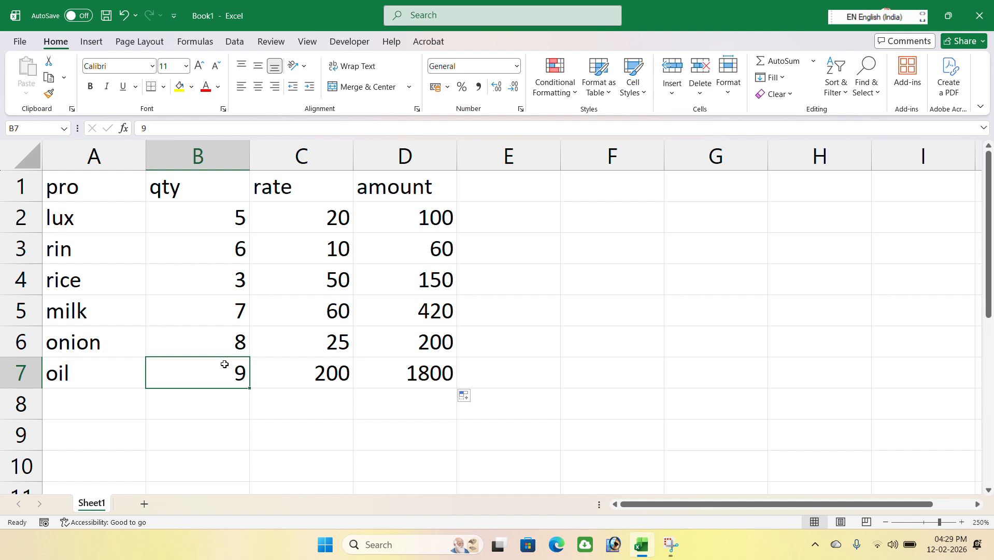
left_click(182, 219)
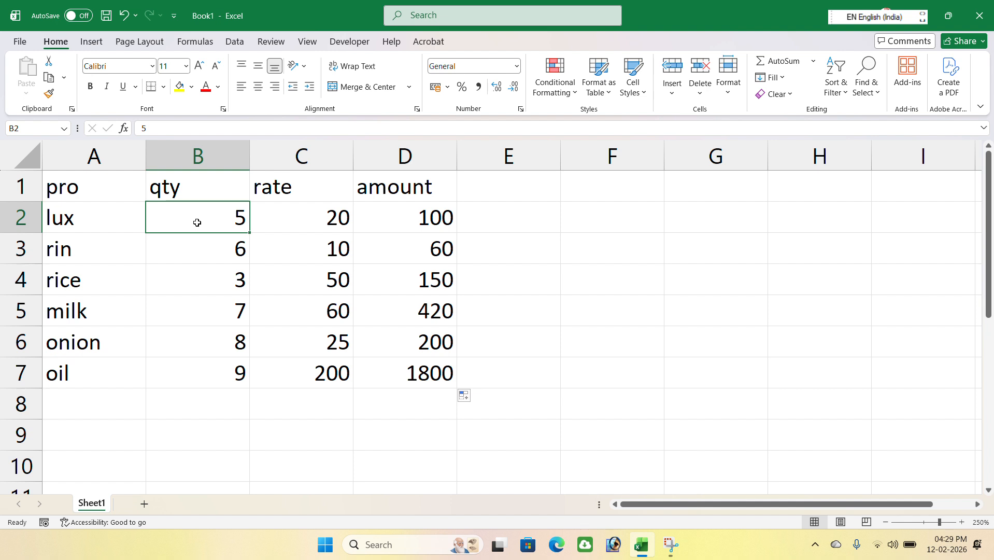
left_click(314, 218)
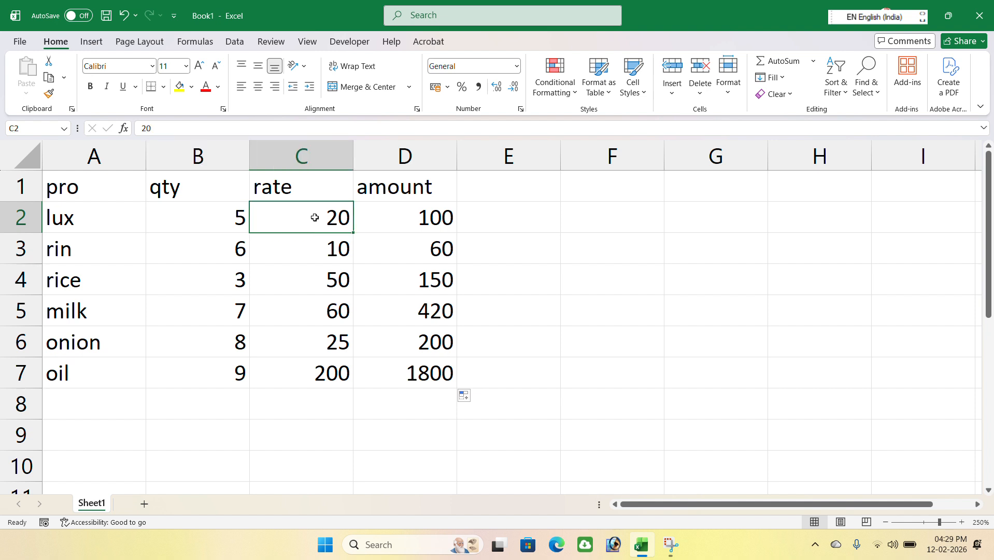
left_click(412, 221)
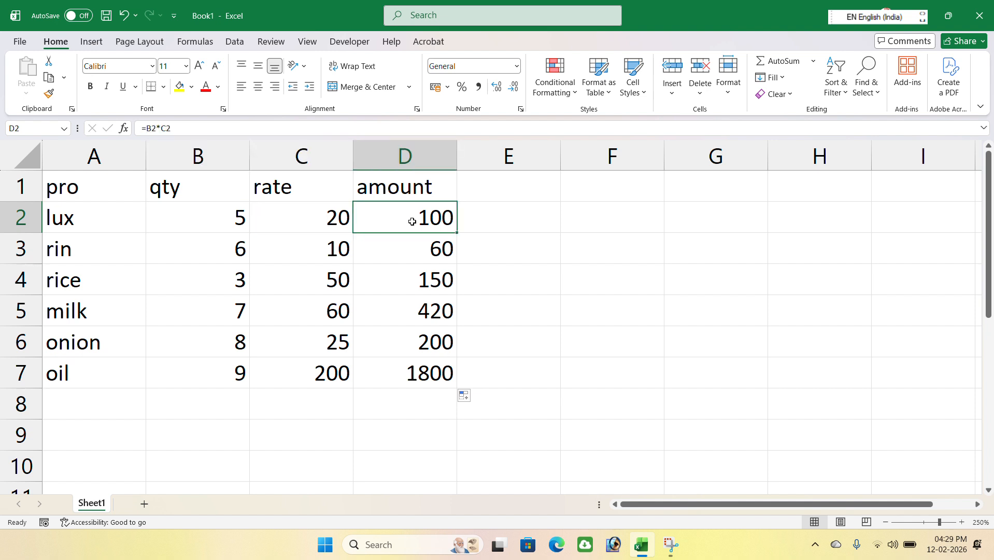
Clear the amount values in D2 through D7.
left_click_drag(412, 222, 441, 374)
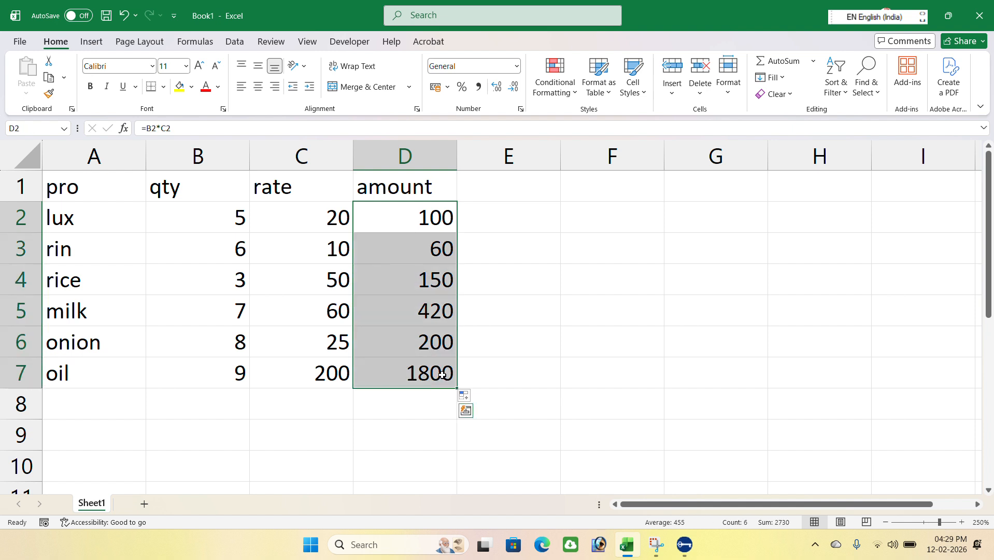
key("Delete")
Enter the formula =B2*C2 in D2 to compute the first product's amount.
left_click(424, 214)
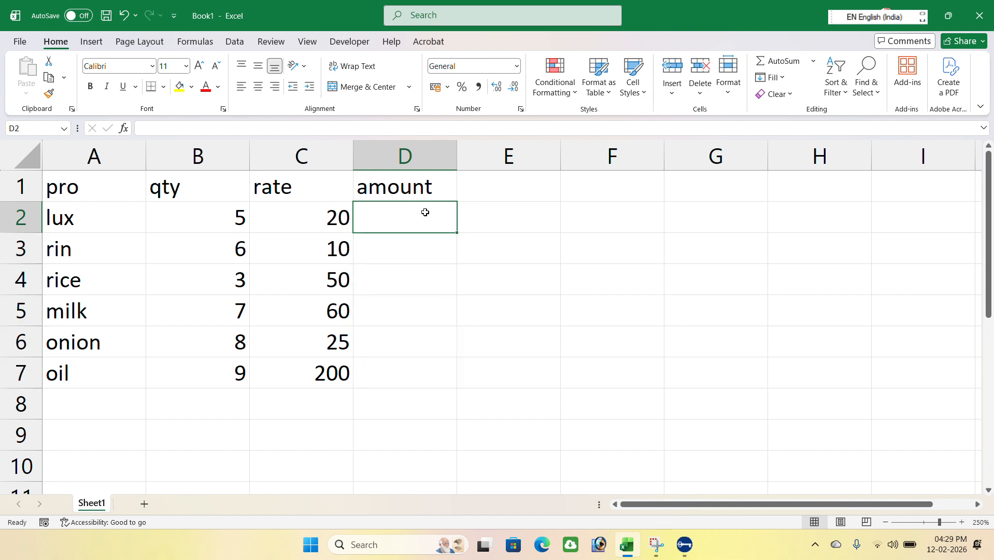
type("=")
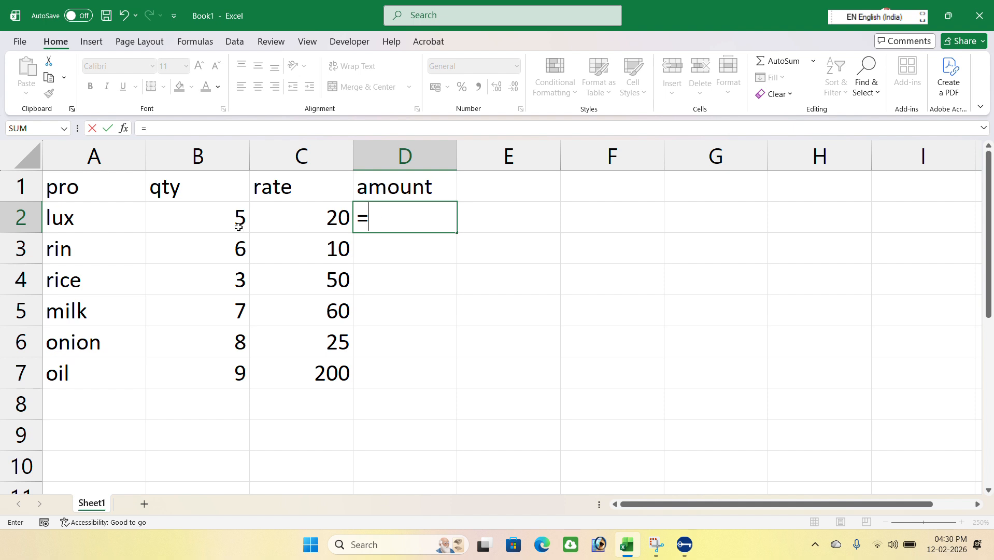
left_click(197, 221)
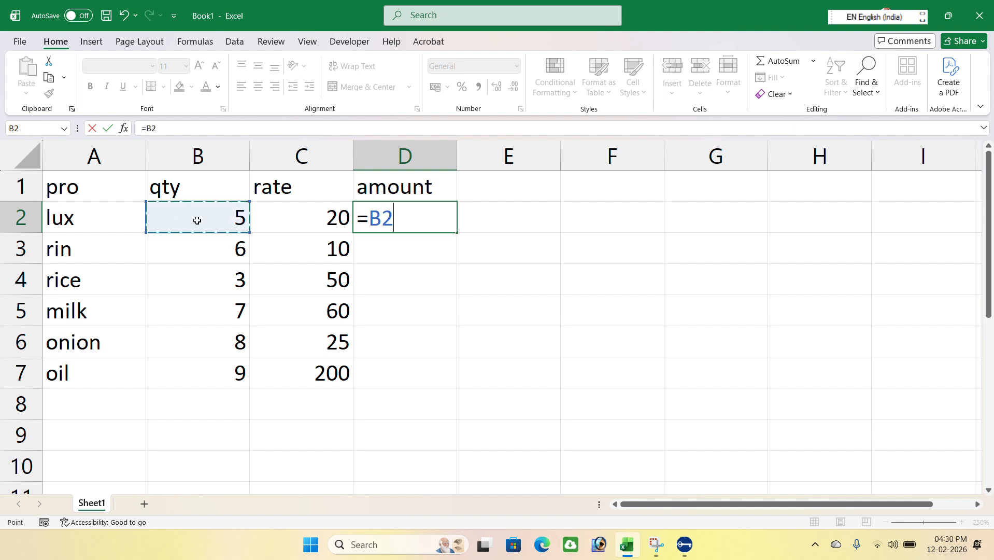
type("*")
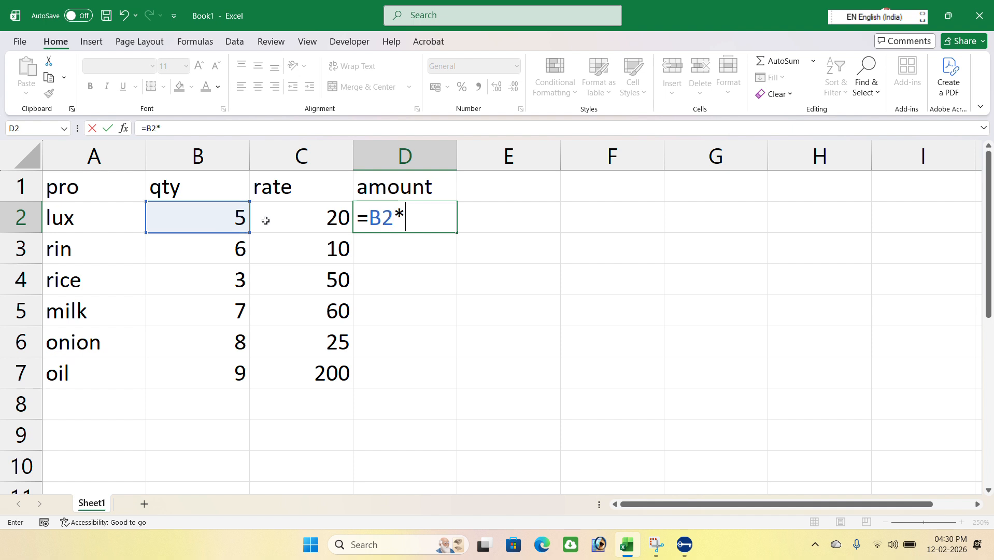
left_click(298, 216)
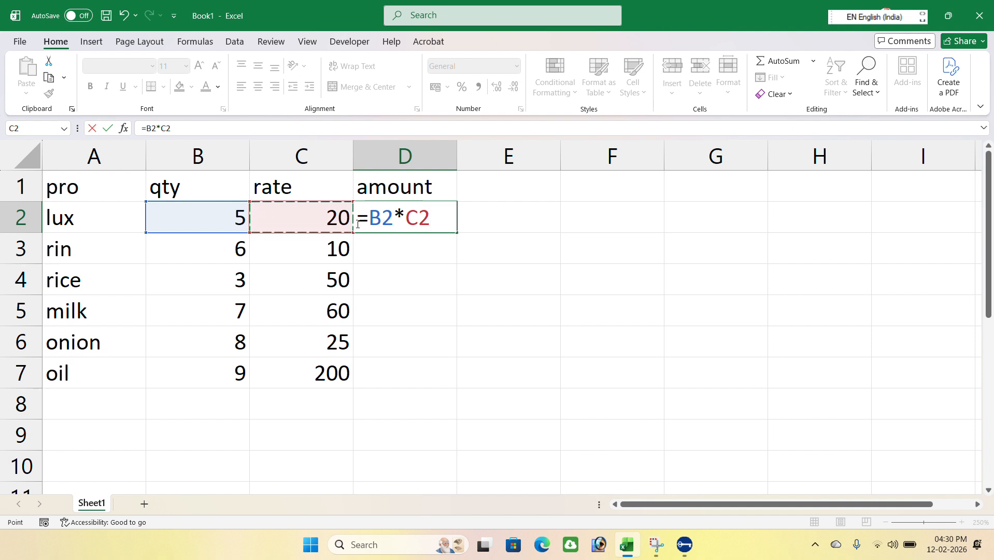
key("Return")
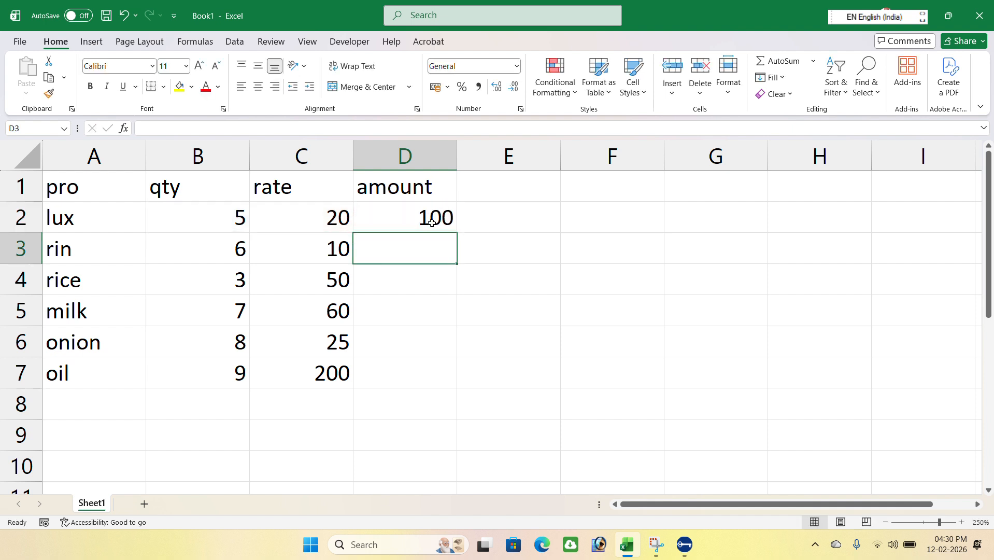
Fill the D2 amount formula down through D7.
left_click(459, 222)
left_click(444, 221)
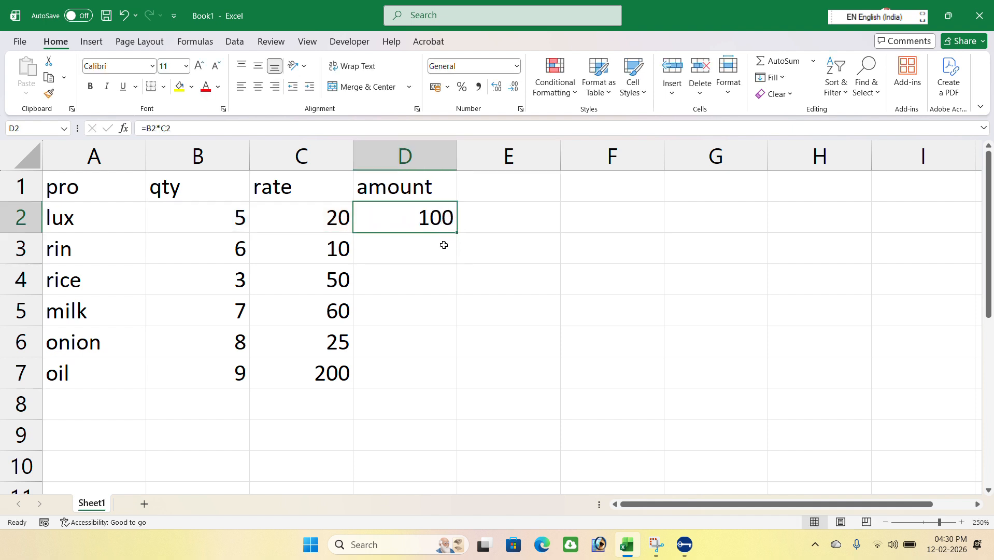
left_click_drag(458, 233, 448, 378)
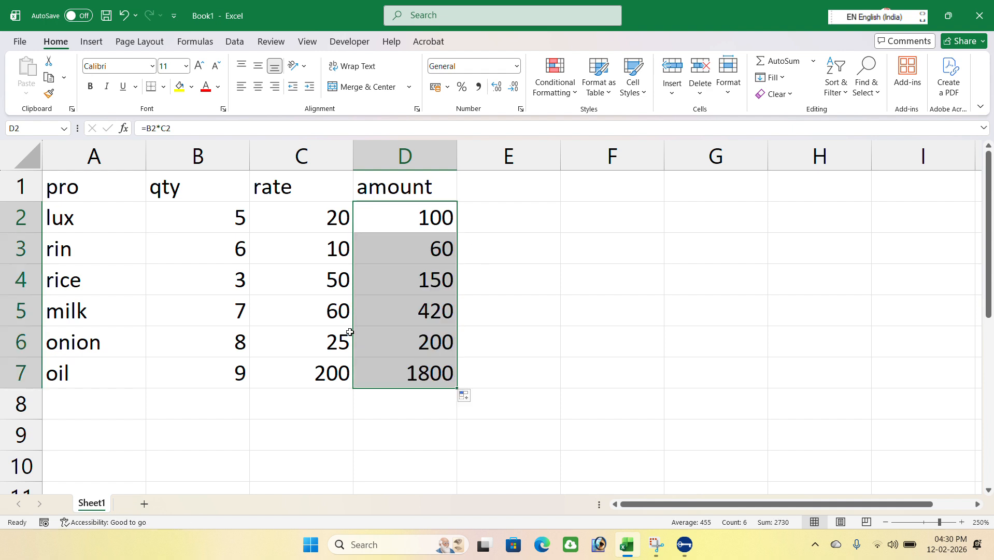
Enter 5 in cell F2.
left_click_drag(306, 218, 421, 369)
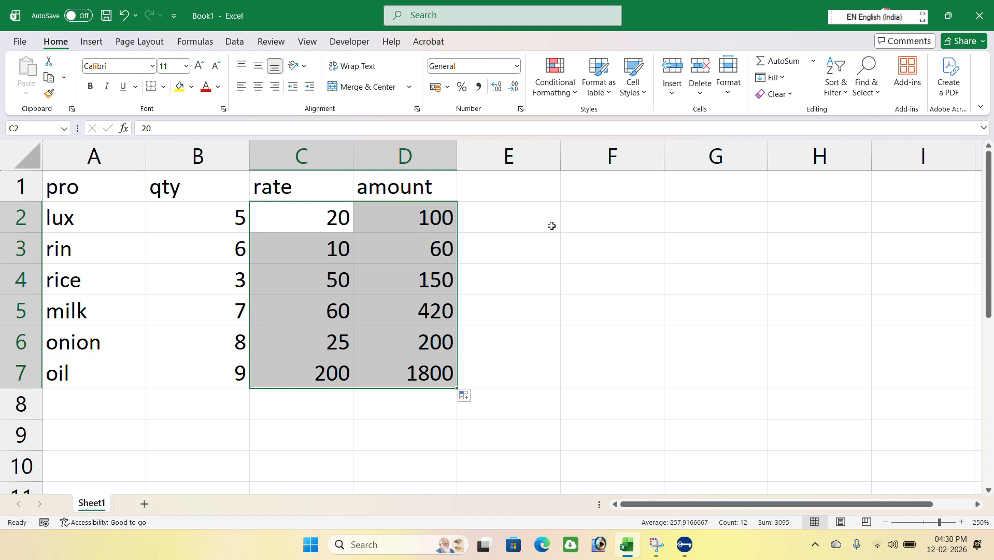
double_click(615, 225)
type("5")
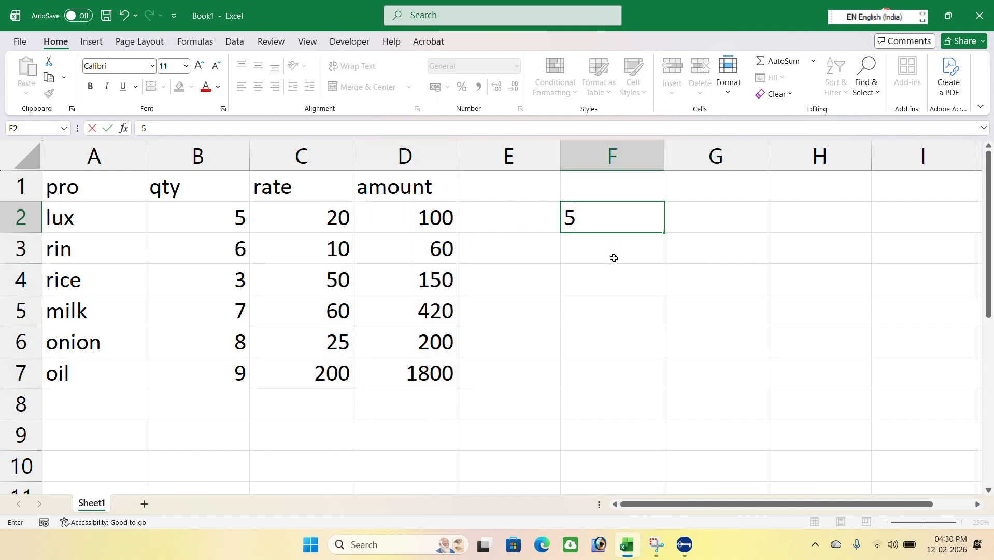
key("Return")
Apply the ₹ English (India) and then $ English (United States) accounting formats to F2.
left_click(631, 220)
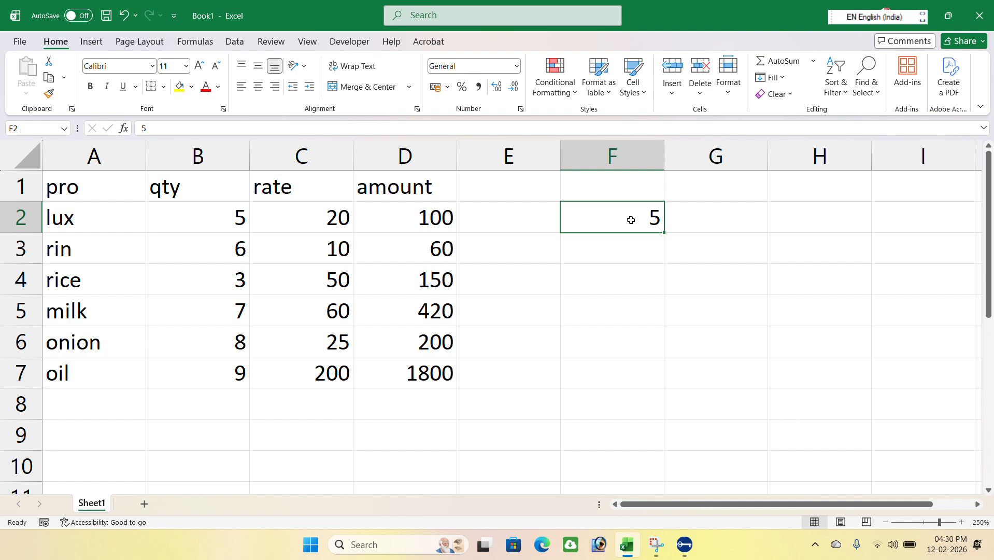
left_click(448, 88)
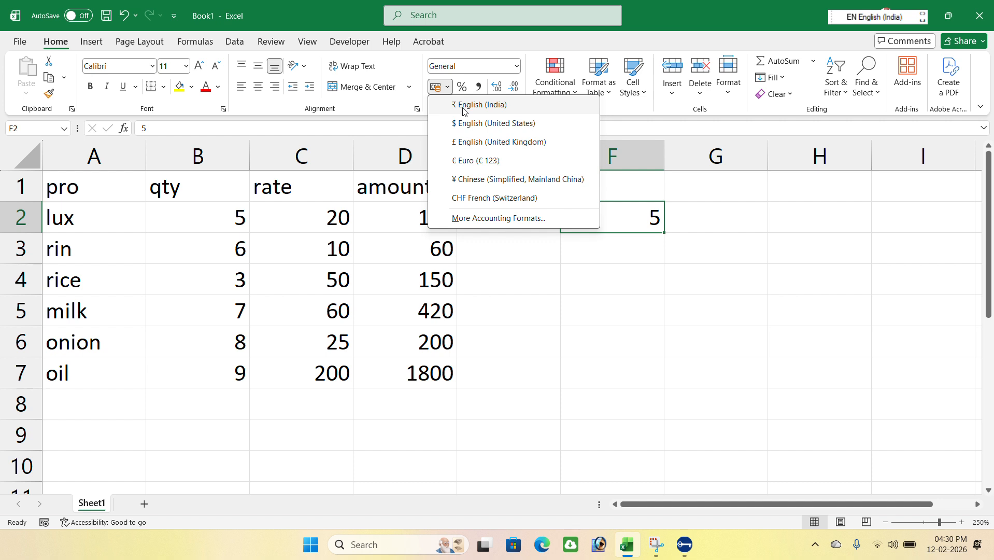
left_click(477, 105)
left_click(447, 87)
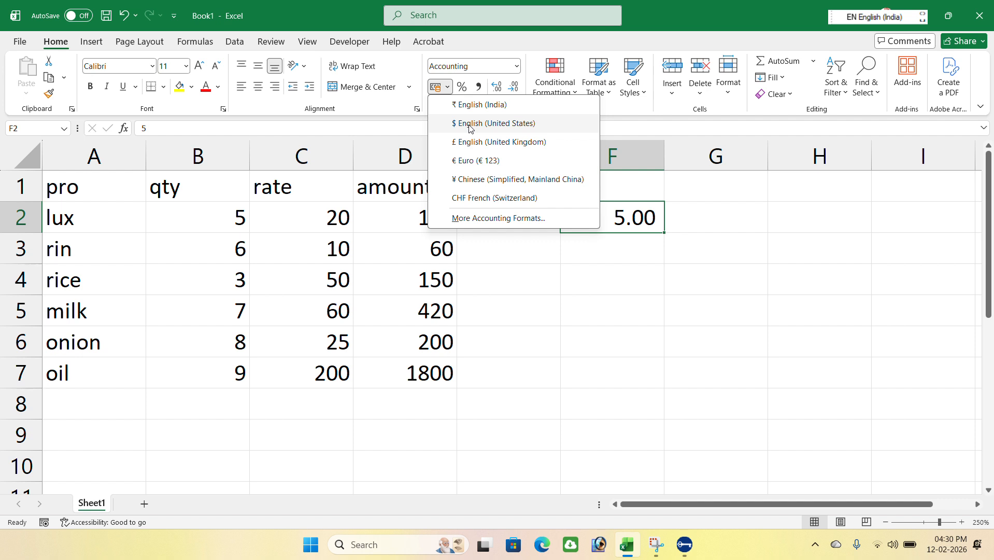
left_click(470, 124)
Apply the £ English (United Kingdom) and then € Euro accounting formats to F2.
left_click(447, 87)
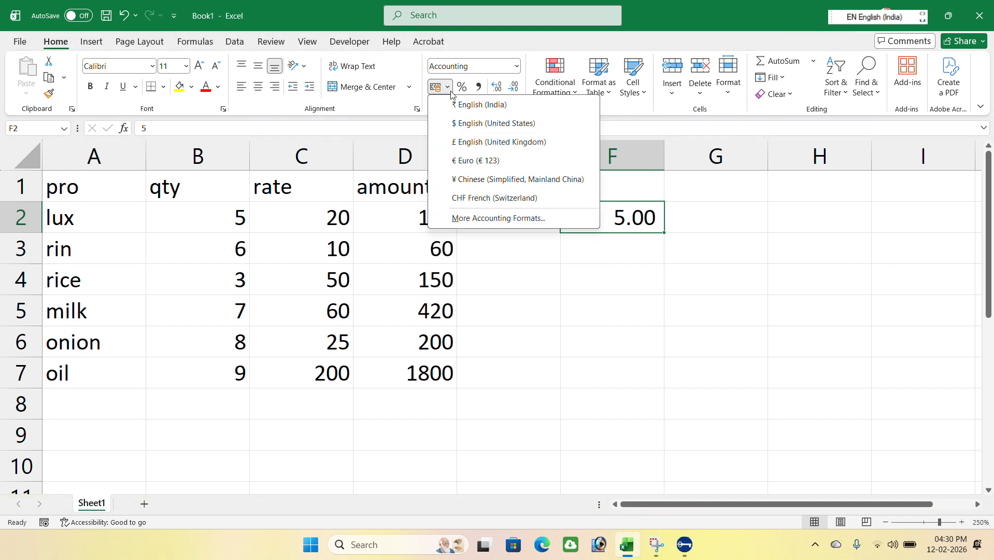
left_click(473, 143)
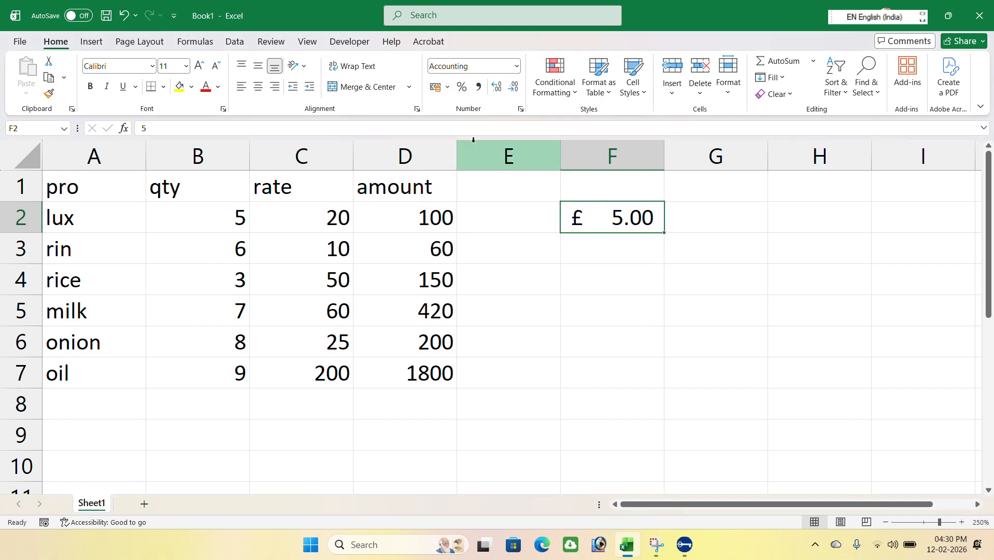
left_click(450, 89)
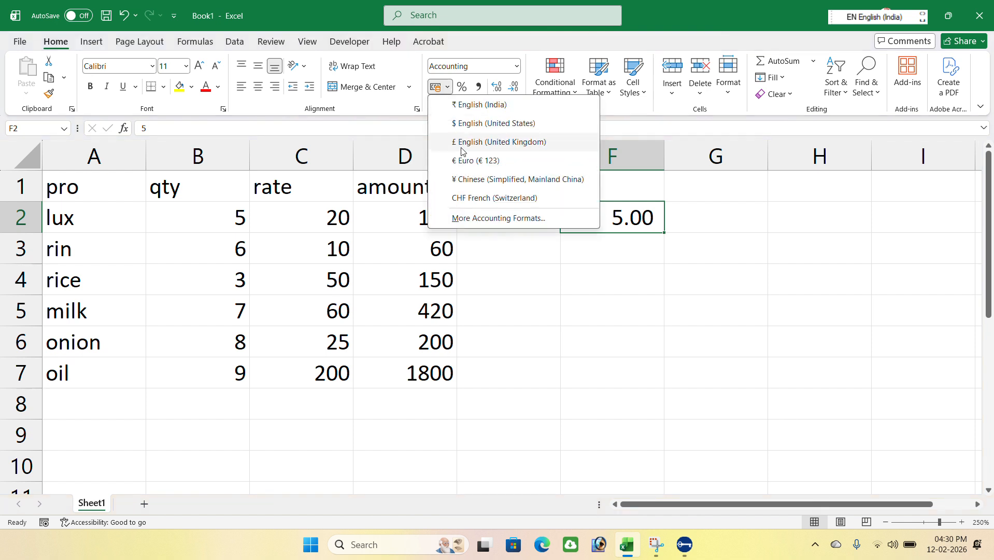
left_click(478, 161)
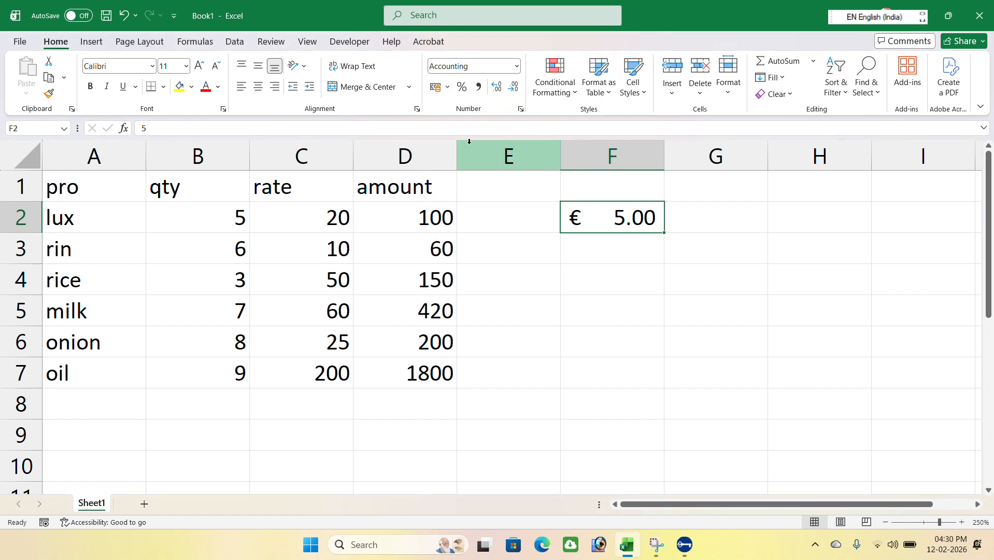
Apply percent style and then comma style to F2.
left_click(461, 87)
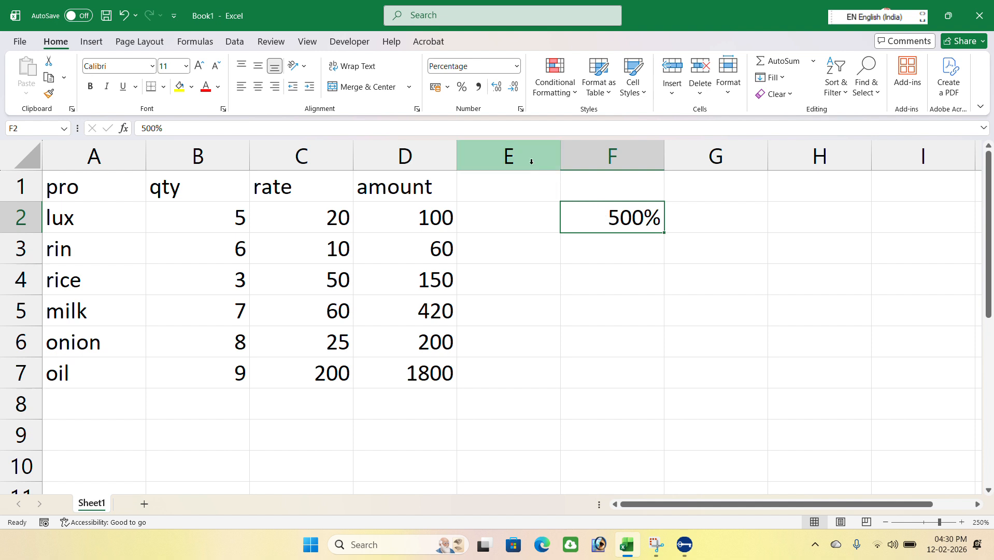
left_click(478, 87)
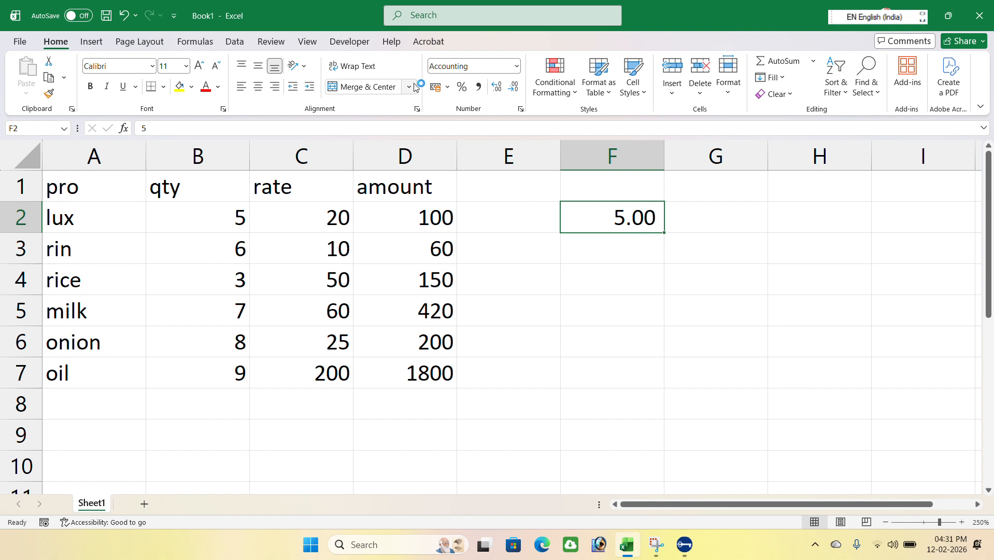
Increase F2's decimal places to five.
left_click(431, 25)
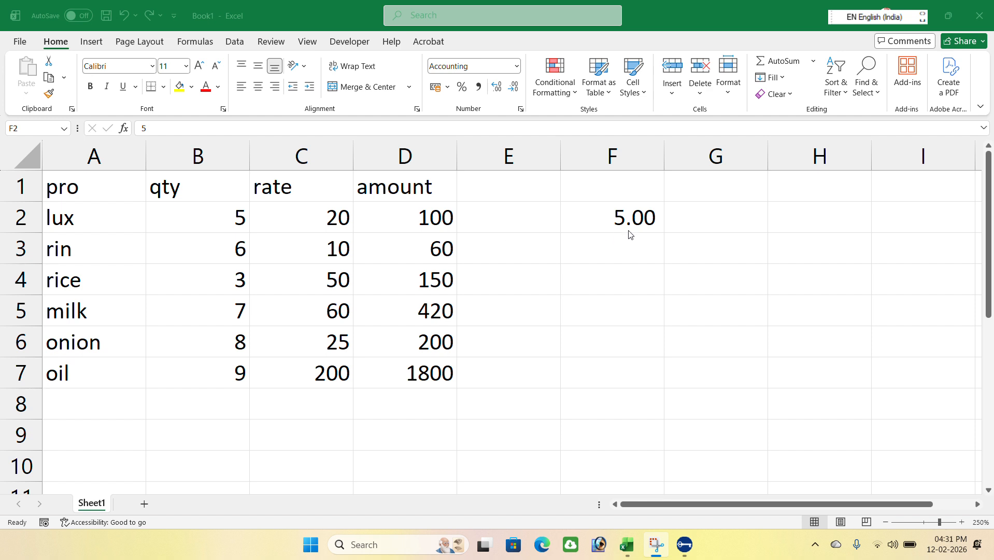
left_click(639, 219)
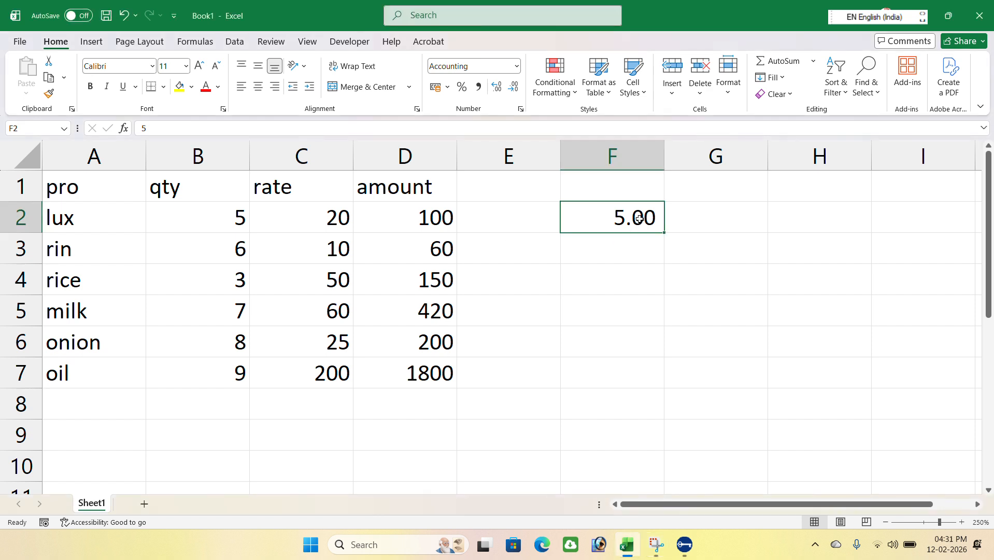
left_click(497, 88)
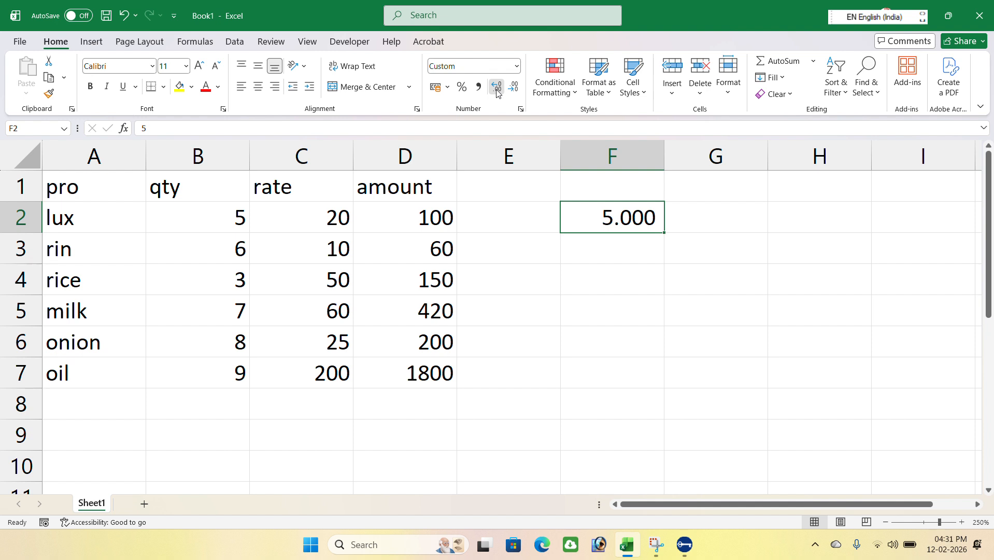
left_click(496, 89)
left_click(496, 88)
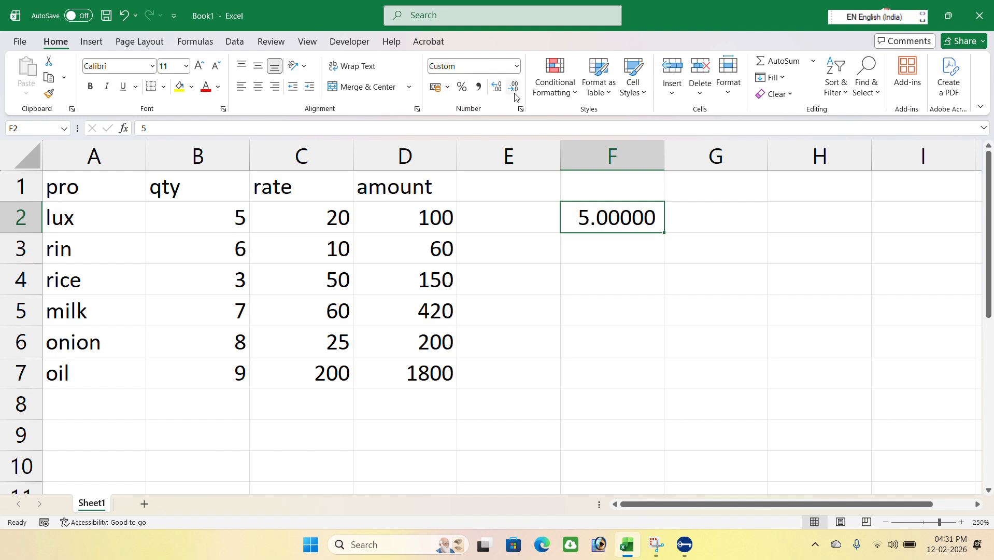
Decrease F2's decimal places until no decimals remain.
left_click(514, 88)
left_click(514, 93)
left_click(515, 93)
left_click(515, 93)
left_click(514, 94)
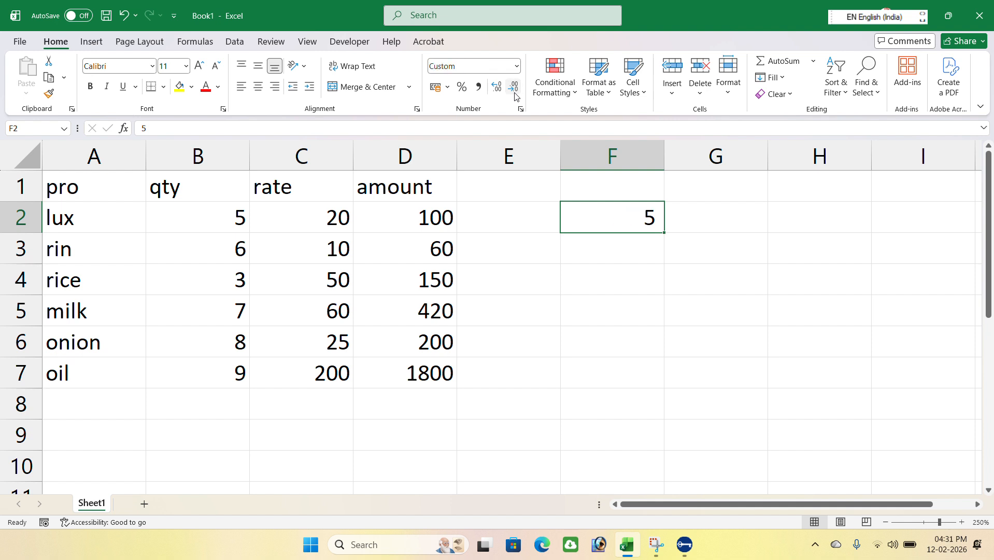
Apply the Number and then the Currency number formats to F2.
left_click(517, 66)
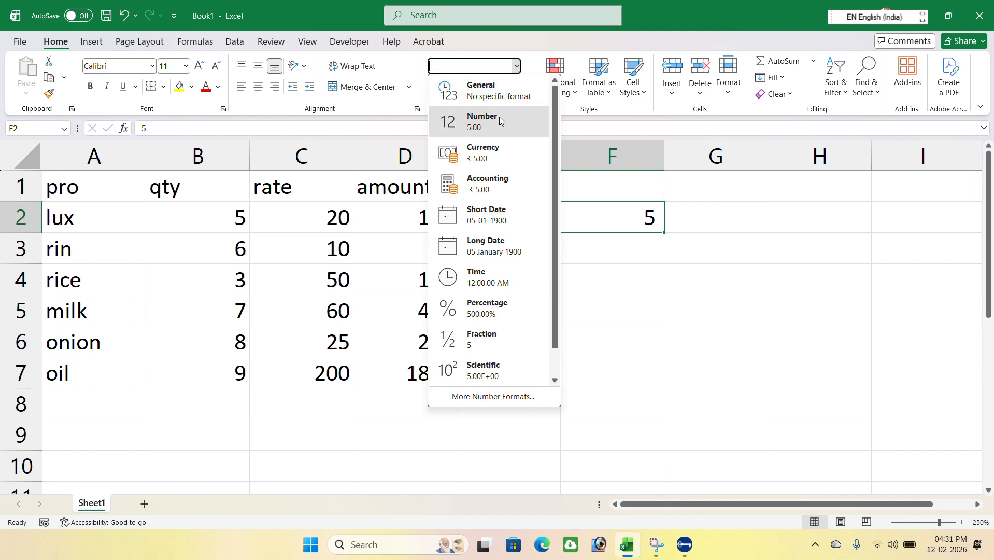
left_click(499, 116)
left_click(517, 66)
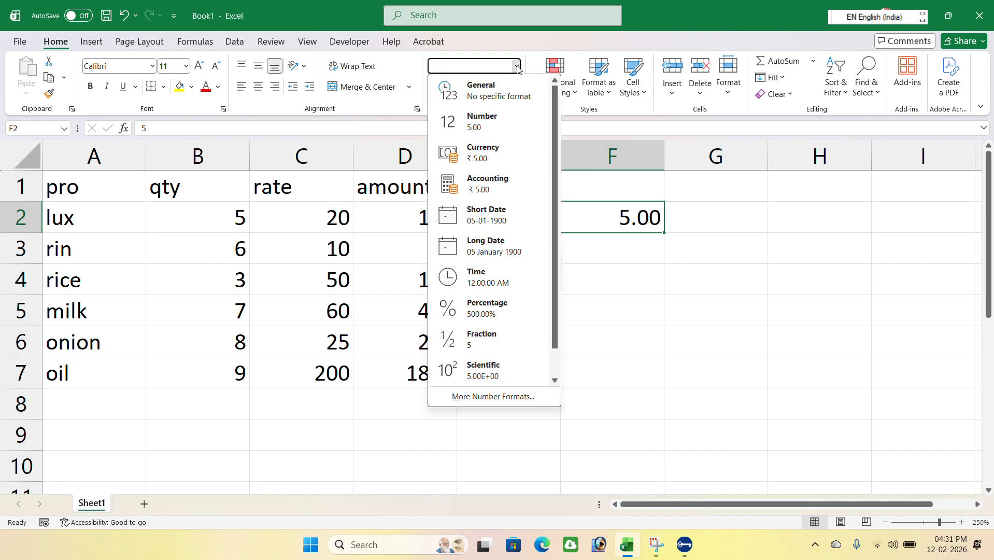
left_click(510, 152)
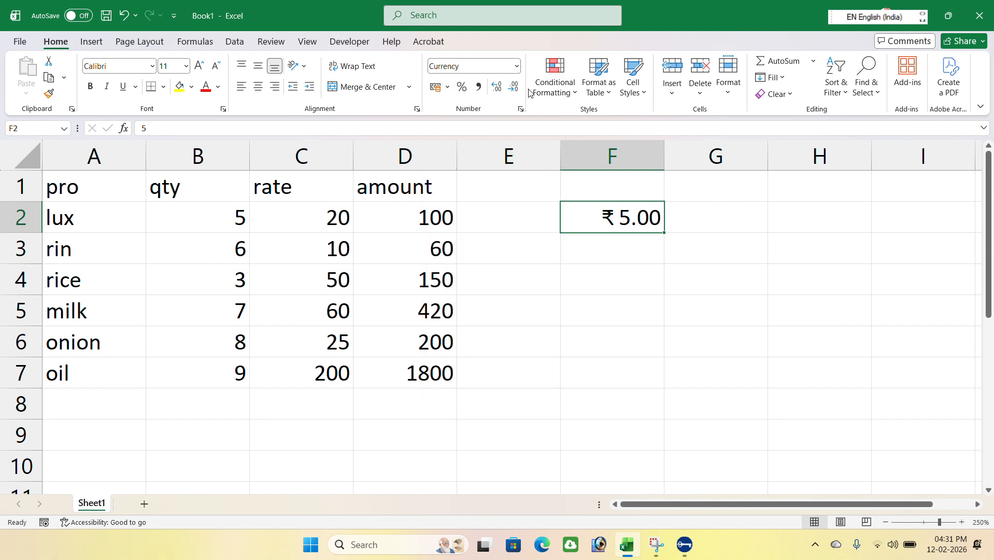
Apply the Accounting and then the Short Date number formats to F2.
left_click(517, 65)
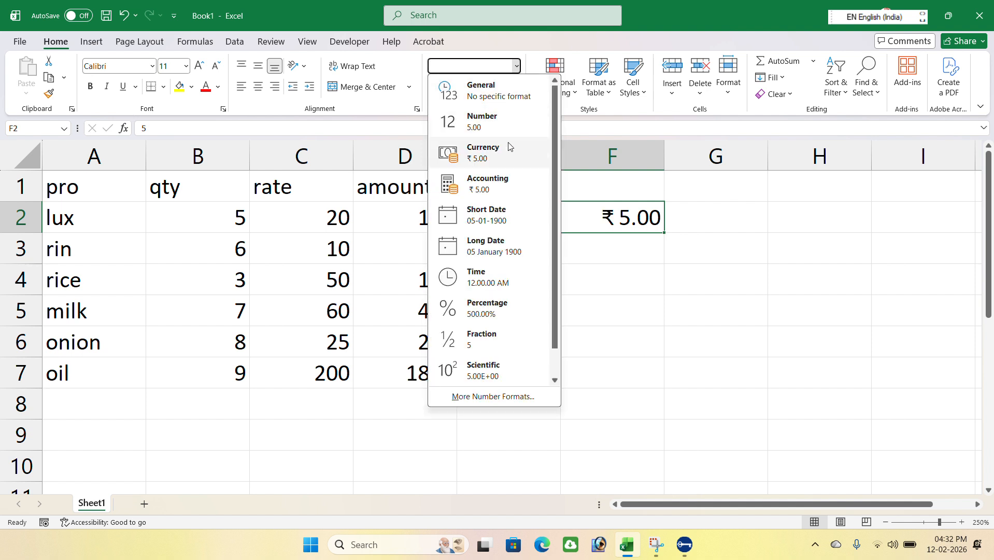
left_click(503, 184)
left_click(517, 66)
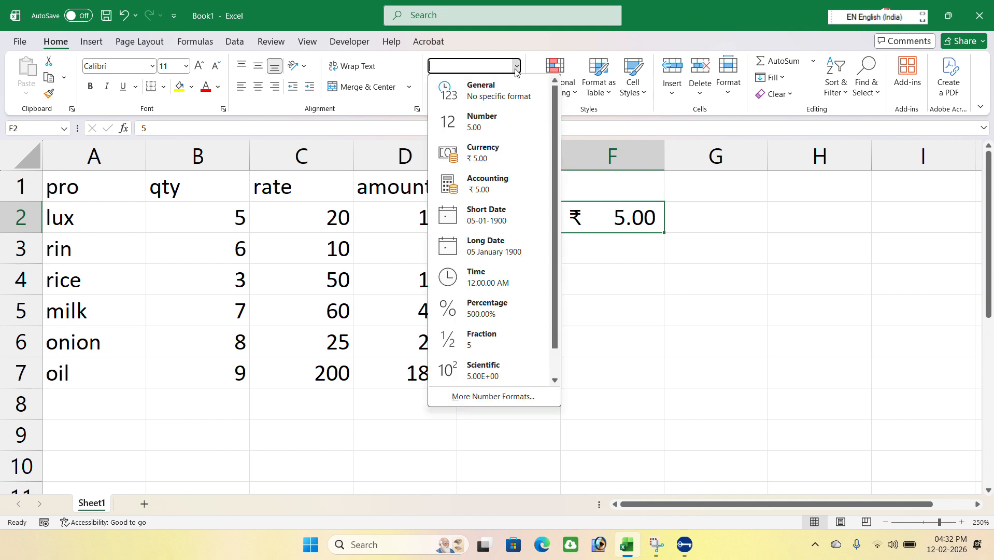
left_click(521, 220)
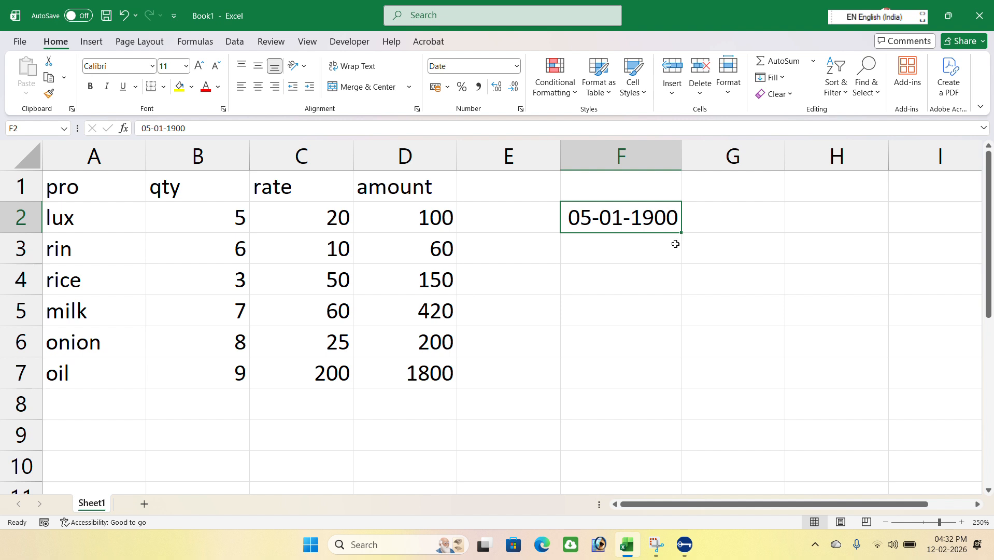
Clear F2 and enter 8 in it.
key("Delete")
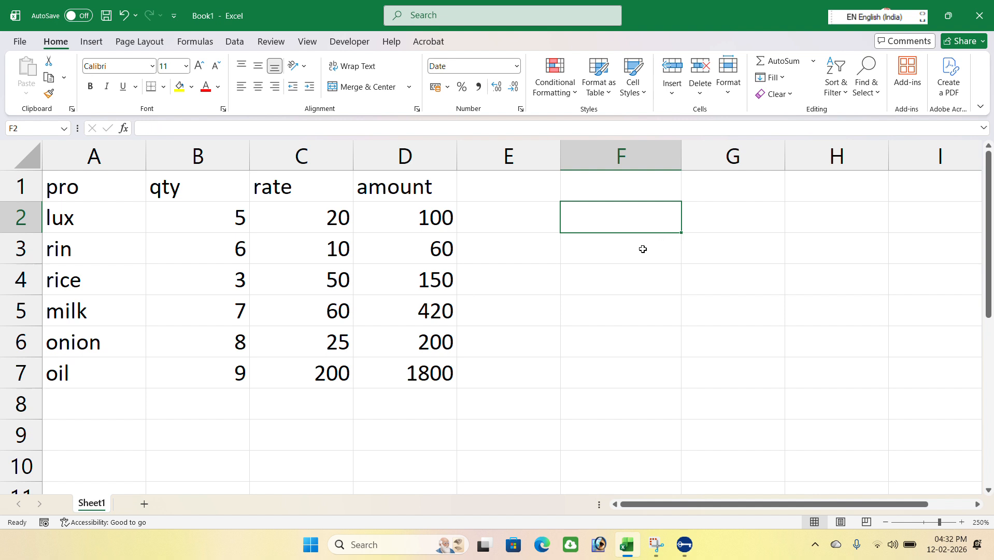
left_click(641, 259)
left_click(639, 229)
type("8")
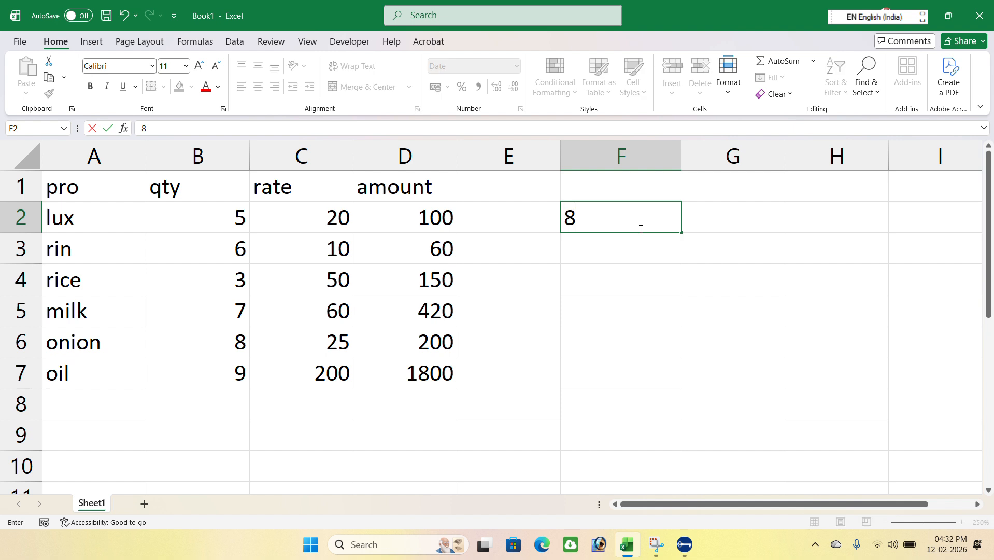
key("Return")
left_click(642, 223)
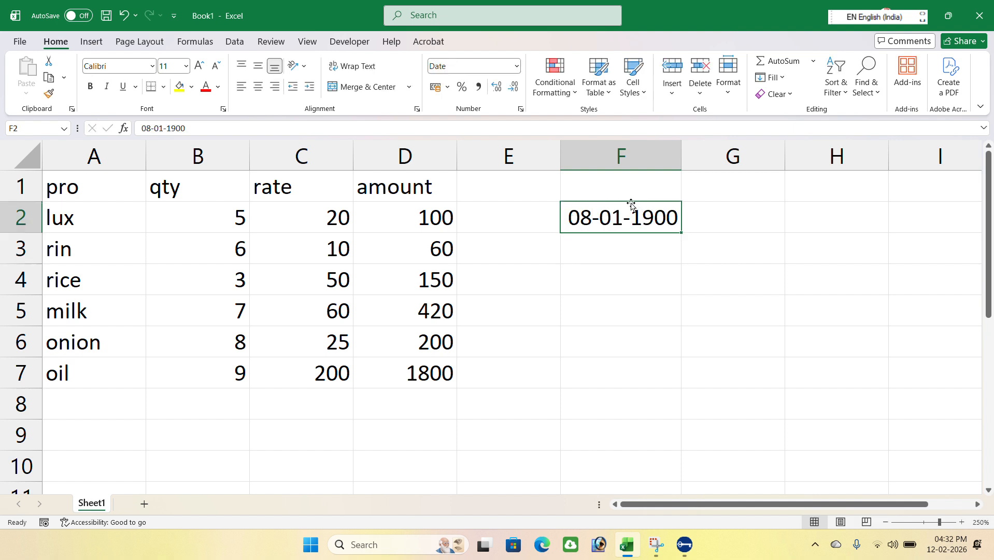
Apply the Currency number format to the rate cells C2 to C7.
left_click(517, 66)
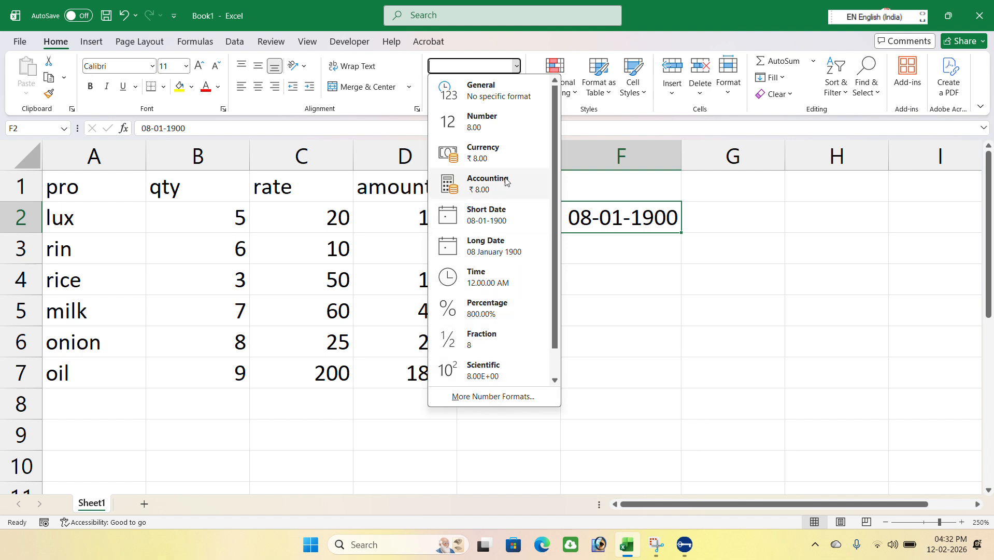
left_click(673, 268)
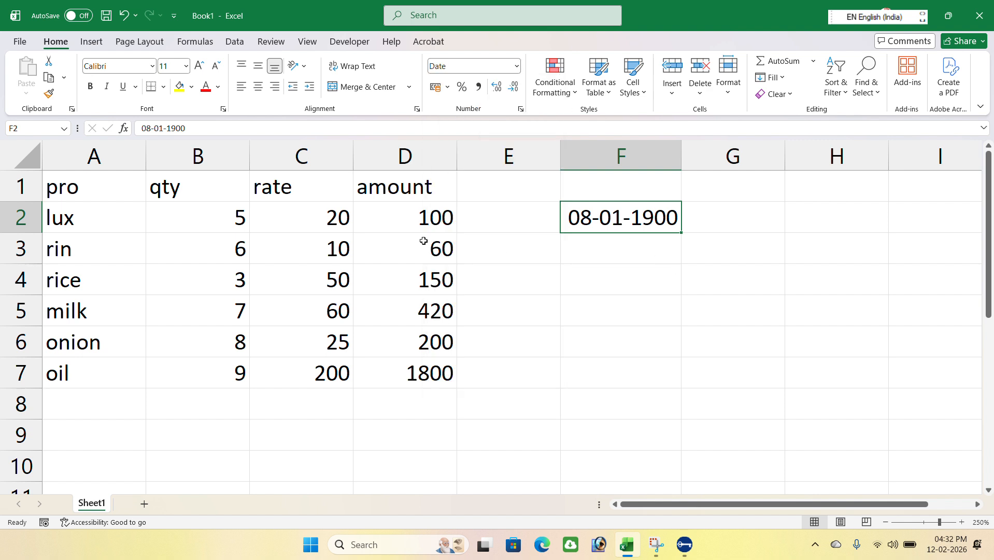
left_click(320, 222)
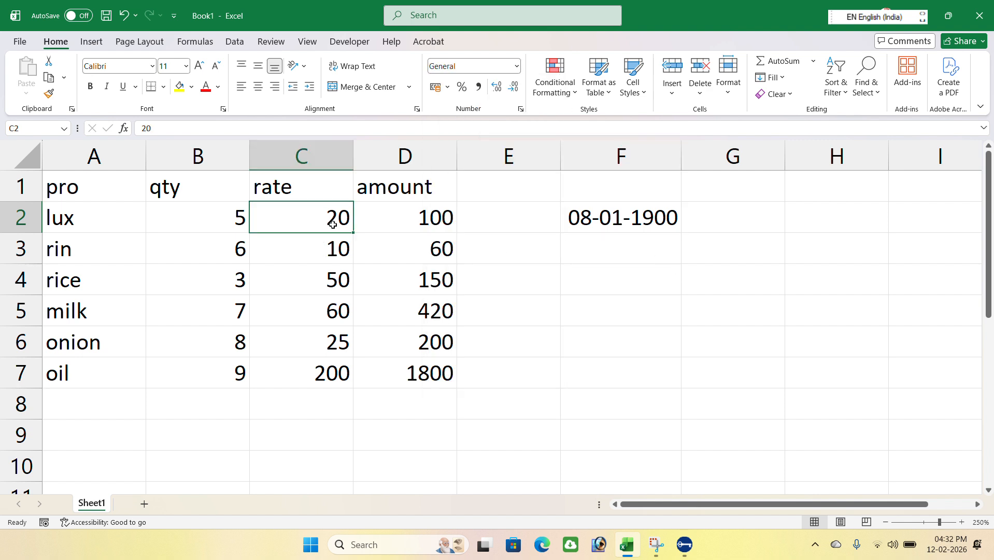
left_click_drag(337, 217, 336, 358)
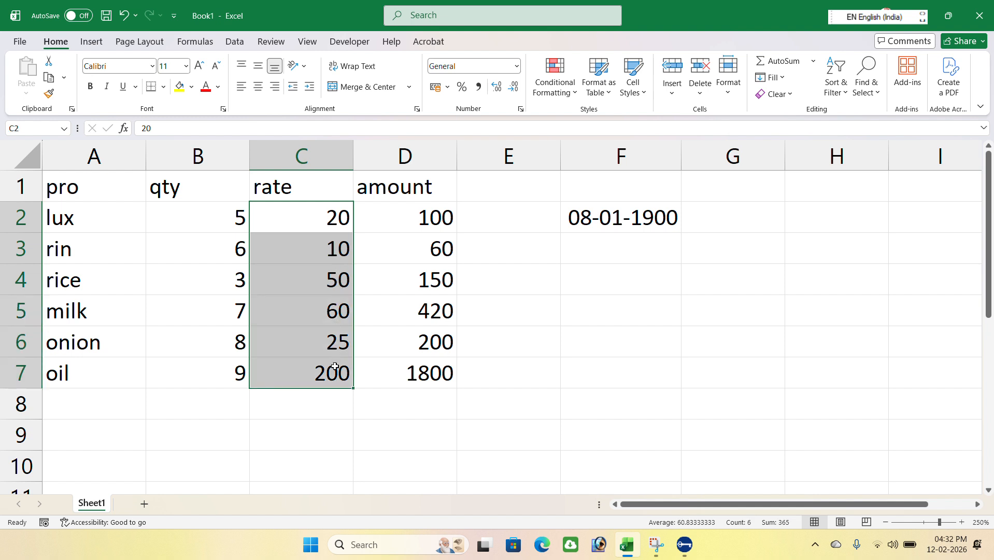
left_click(516, 67)
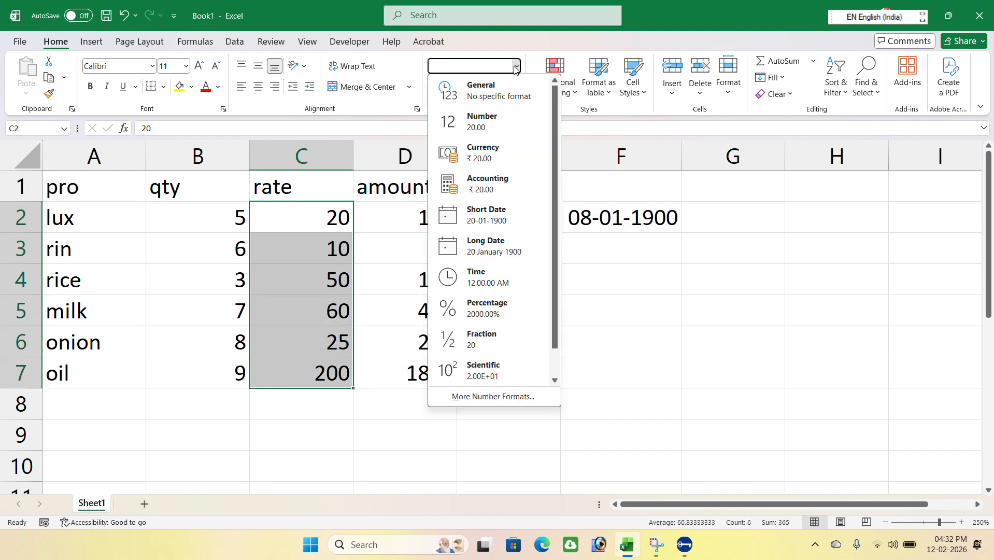
left_click(482, 152)
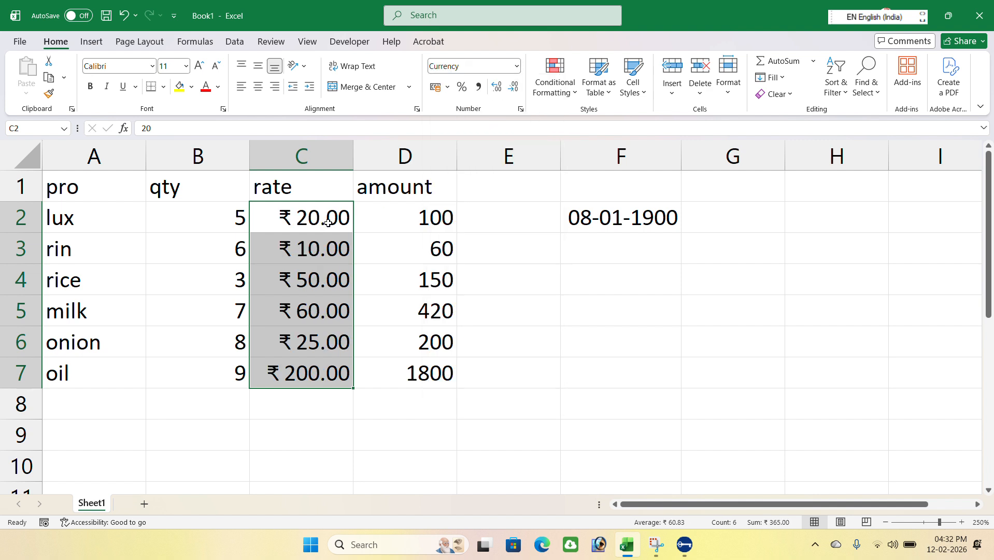
left_click(517, 66)
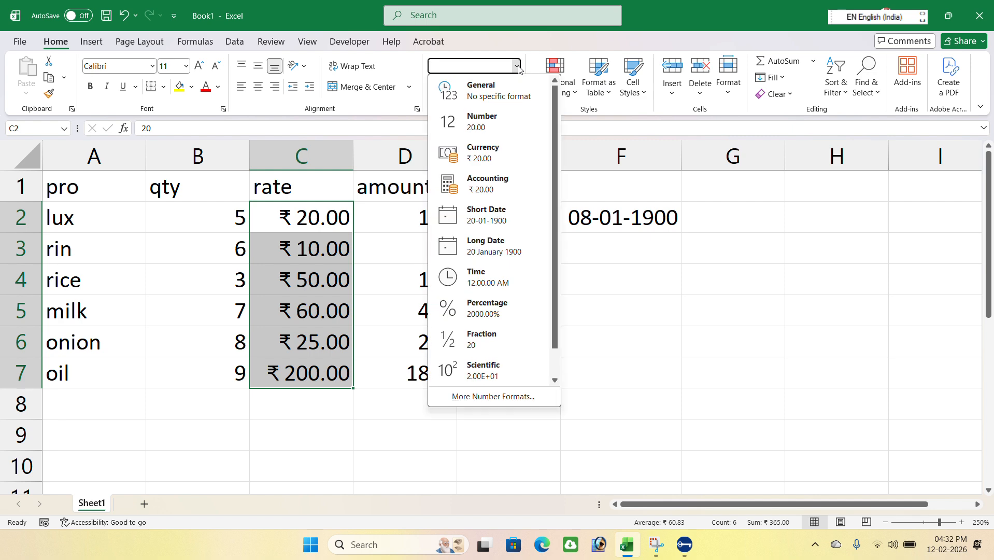
left_click(468, 397)
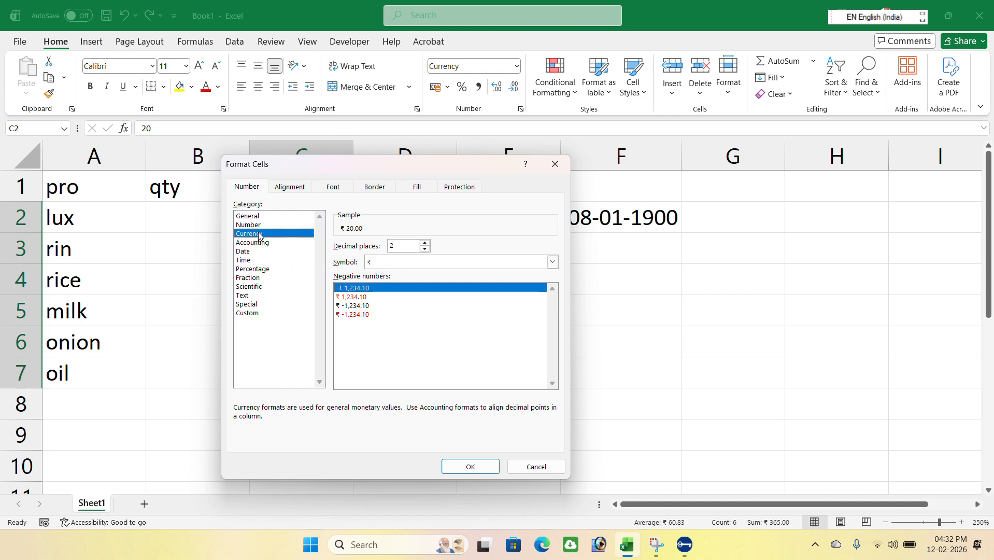
left_click(556, 164)
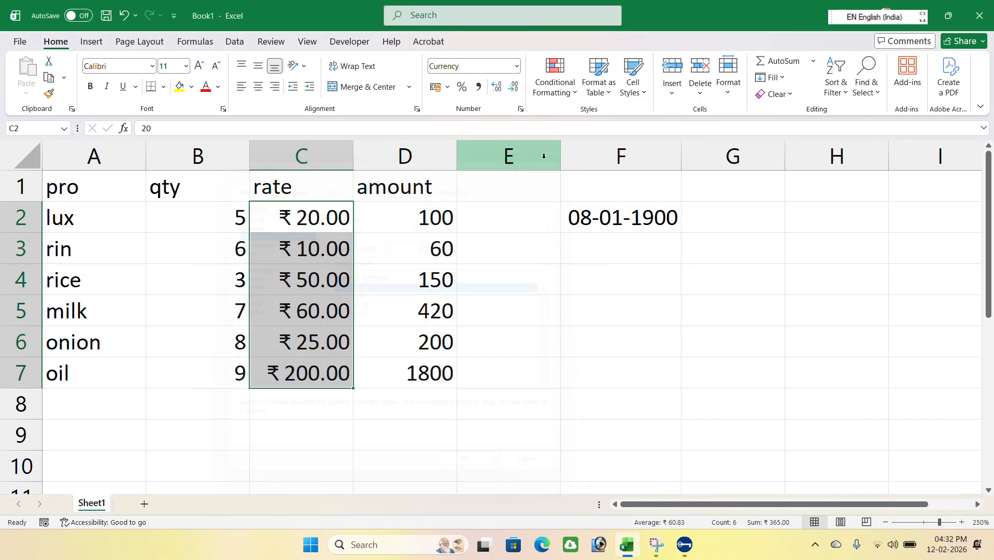
Set the rate cells' currency symbol to ₹ Hindi in the Format Cells dialog.
left_click(517, 67)
left_click(496, 397)
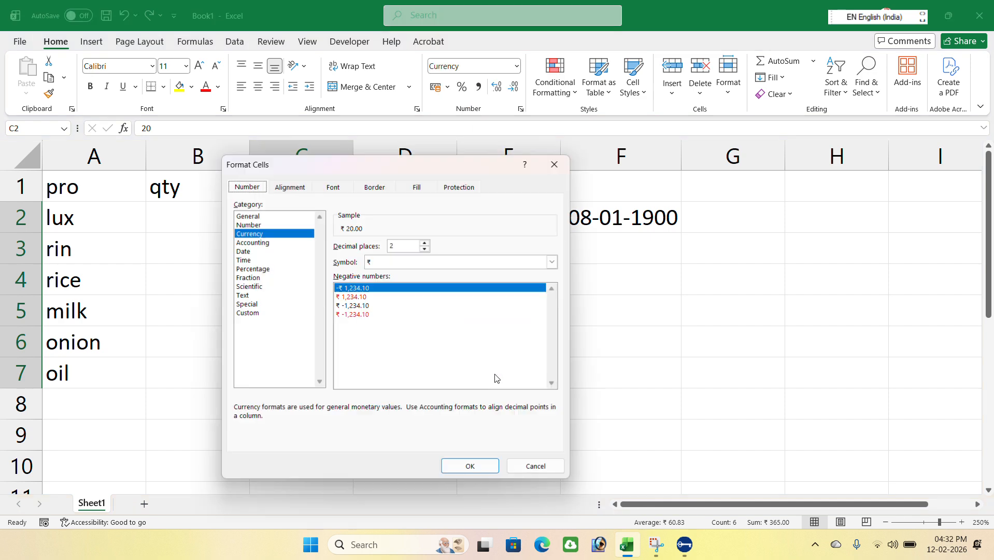
left_click(380, 260)
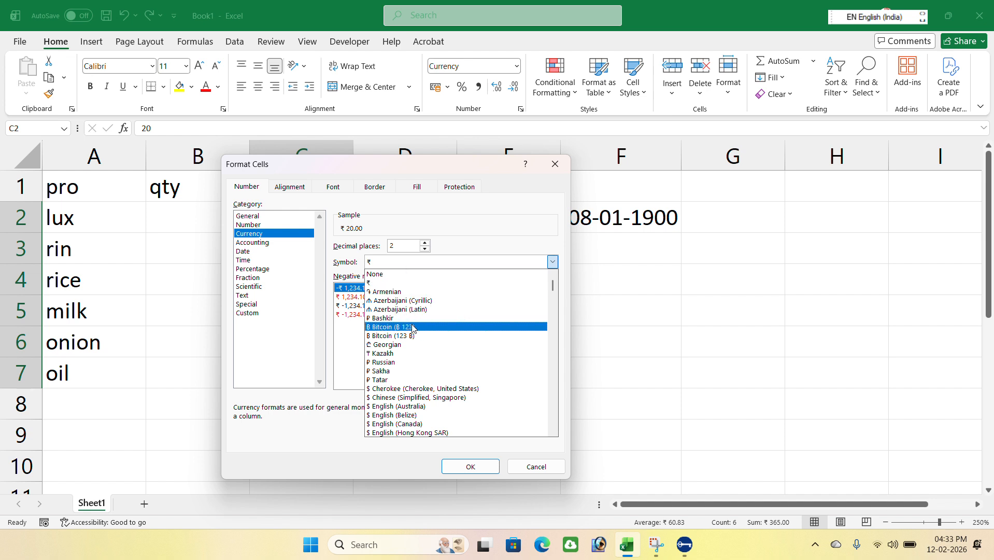
scroll(401, 322, "down", 4)
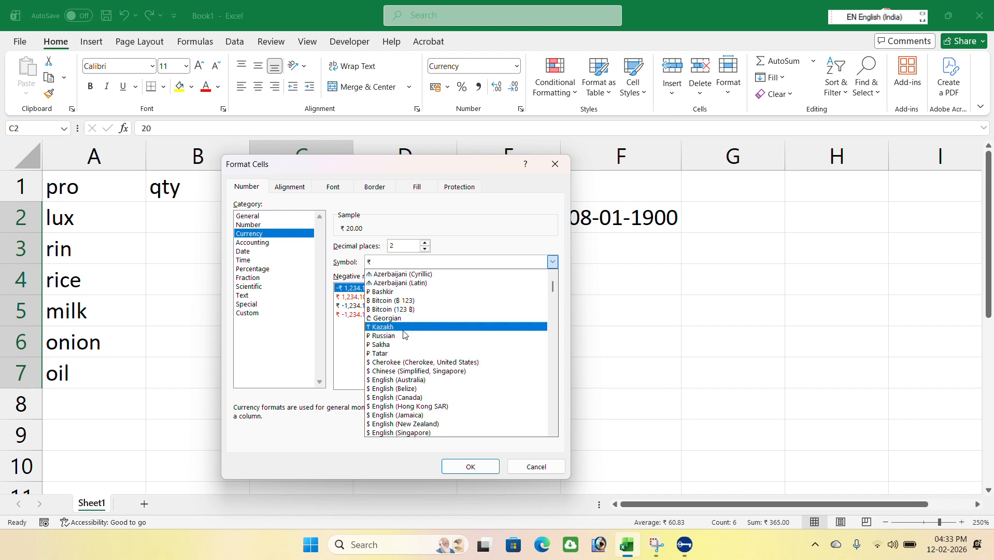
scroll(405, 339, "down", 12)
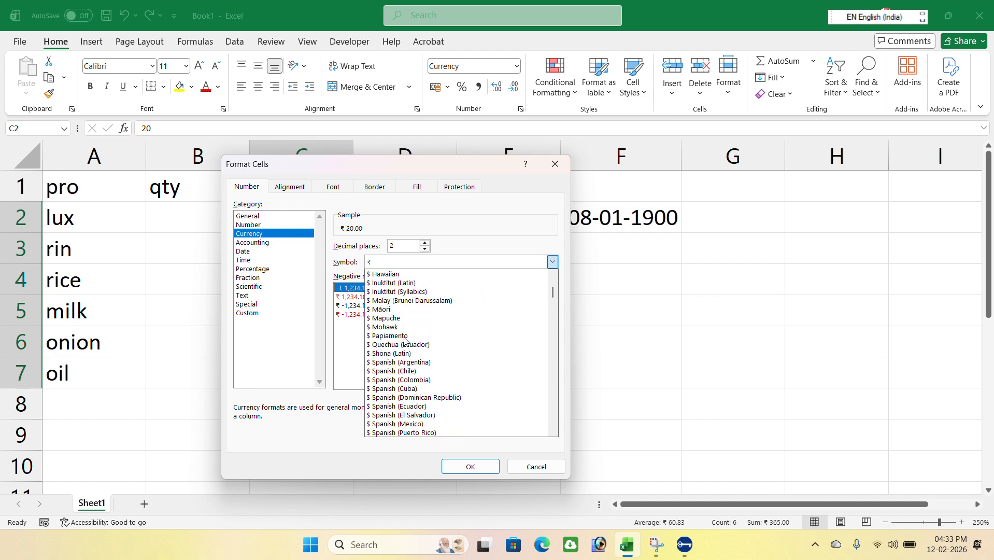
scroll(405, 340, "down", 9)
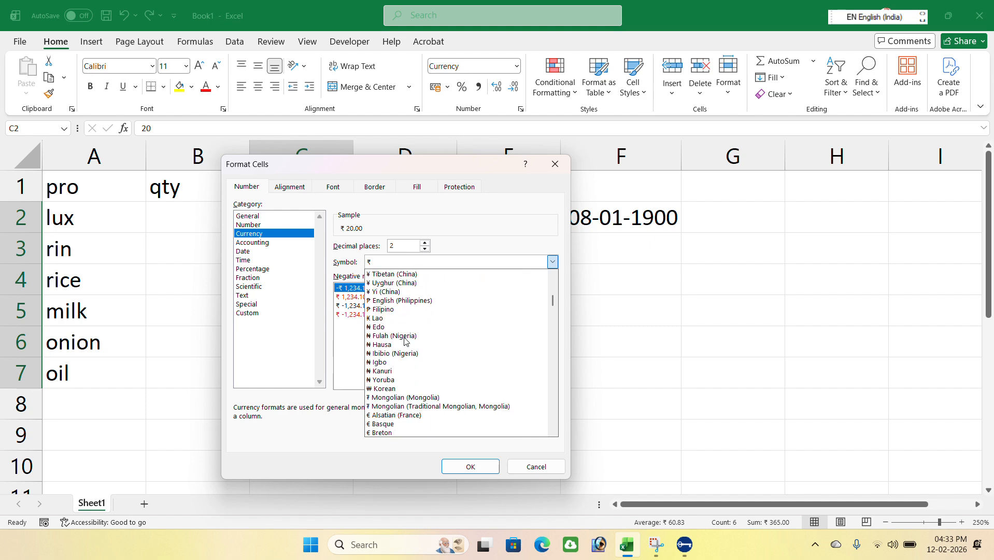
scroll(405, 339, "down", 10)
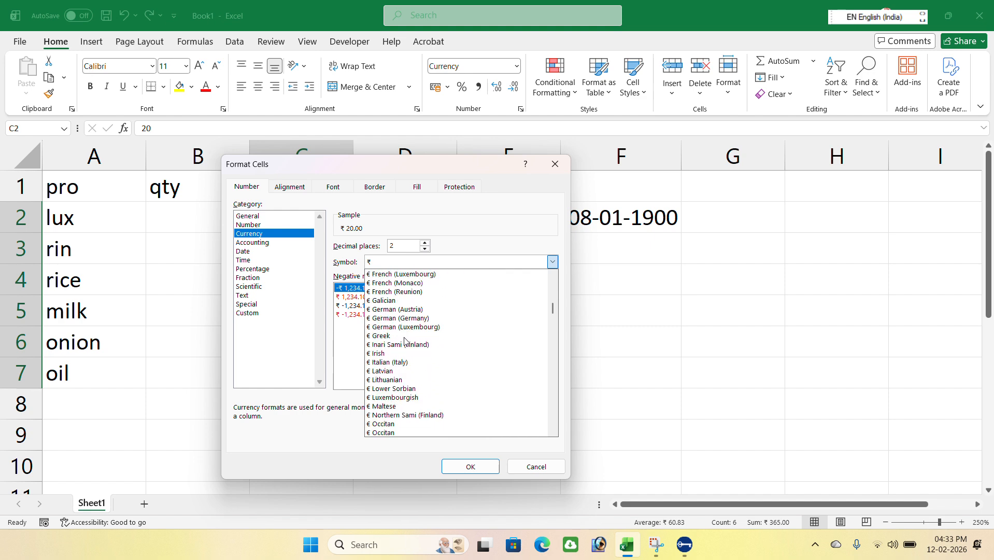
scroll(404, 340, "down", 10)
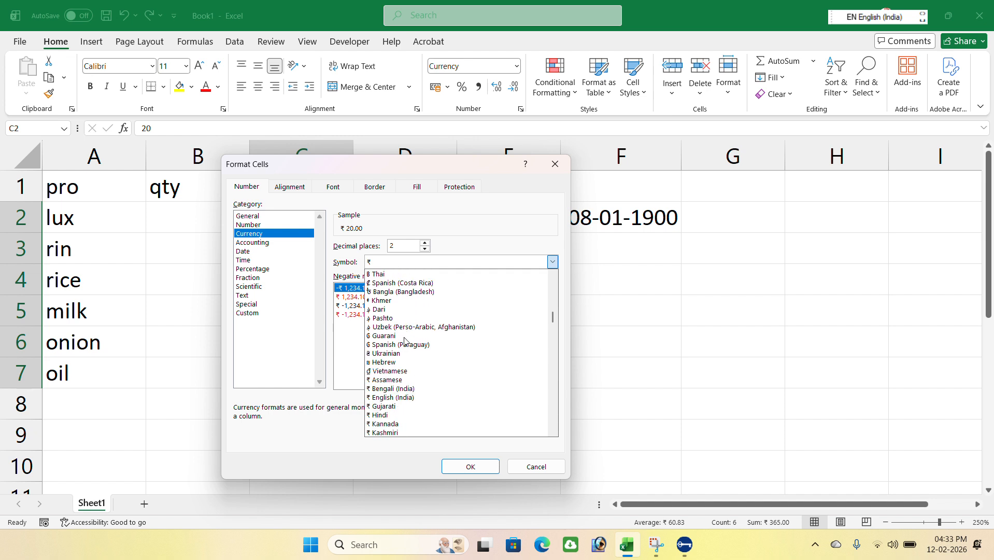
scroll(405, 340, "up", 1)
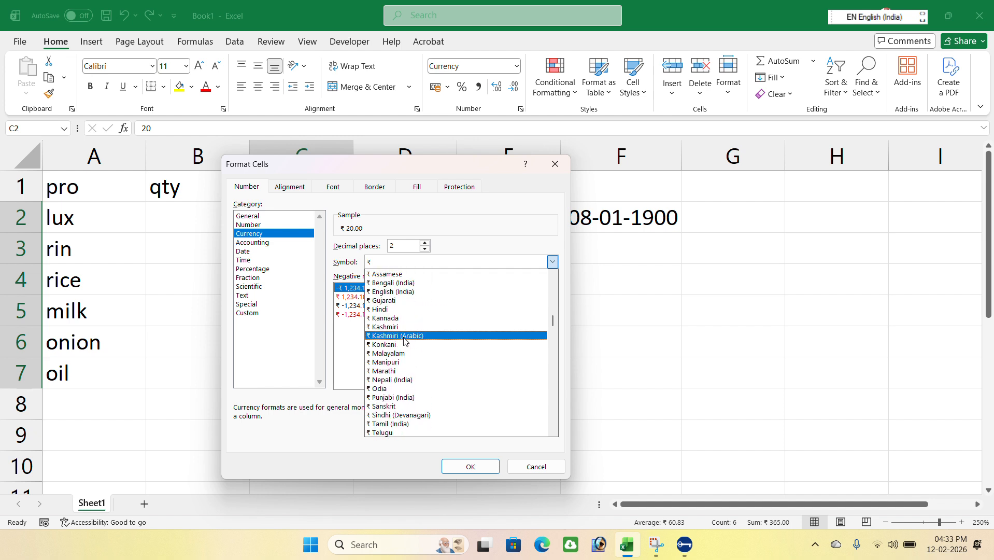
left_click(381, 310)
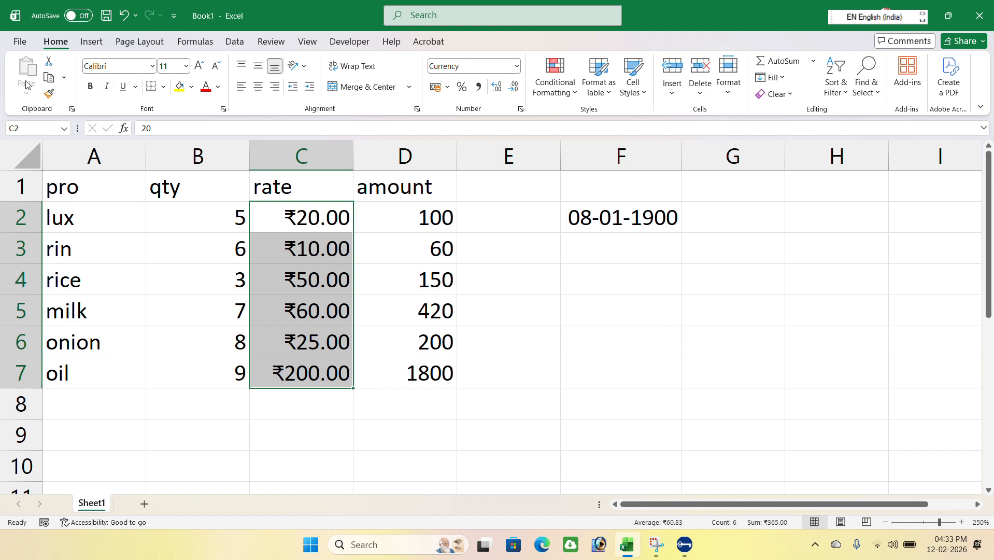
Copy the rate column's formatting onto the amount cells D2 to D7 with Format Painter.
left_click(49, 94)
left_click(425, 220)
left_click_drag(425, 220, 441, 363)
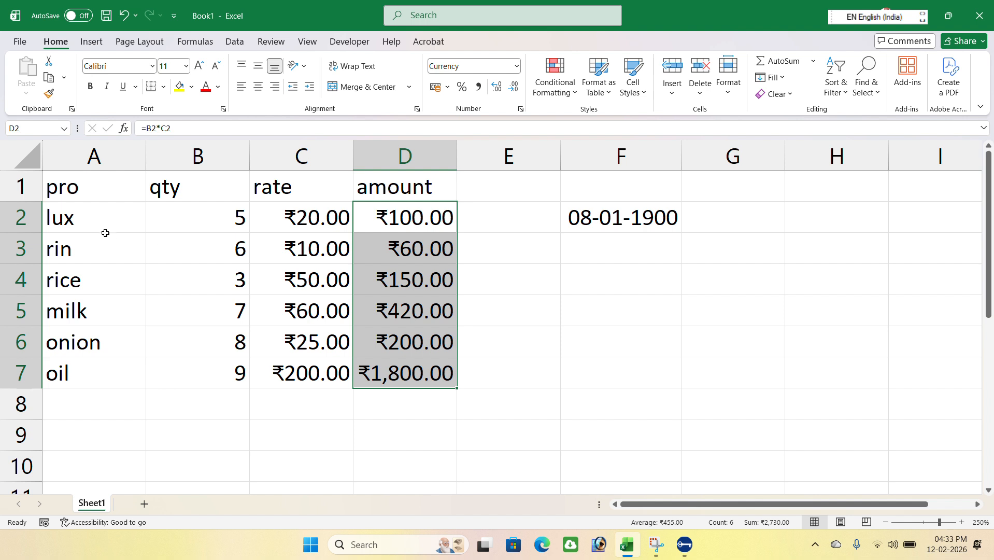
Enter 5pcs as the quantity in B2.
left_click(185, 216)
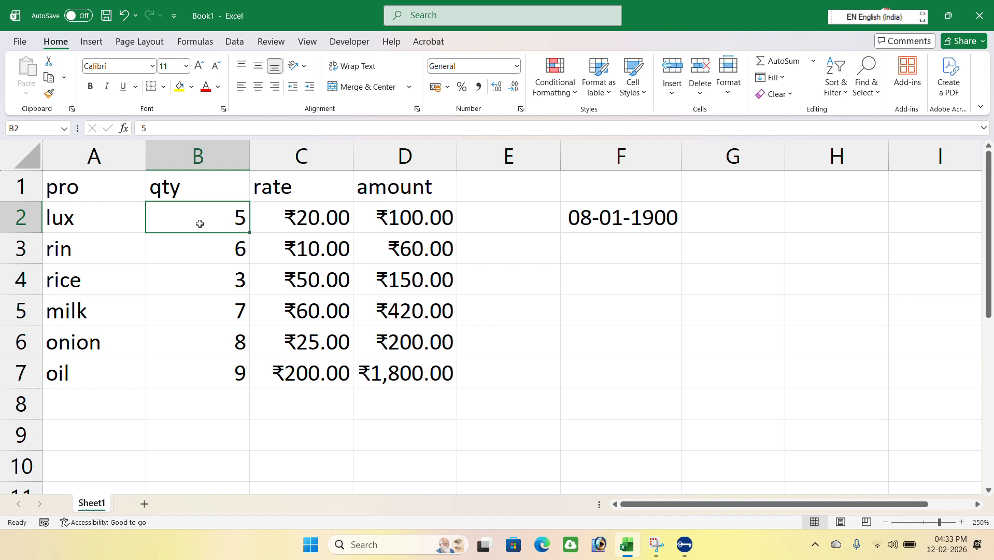
type("5")
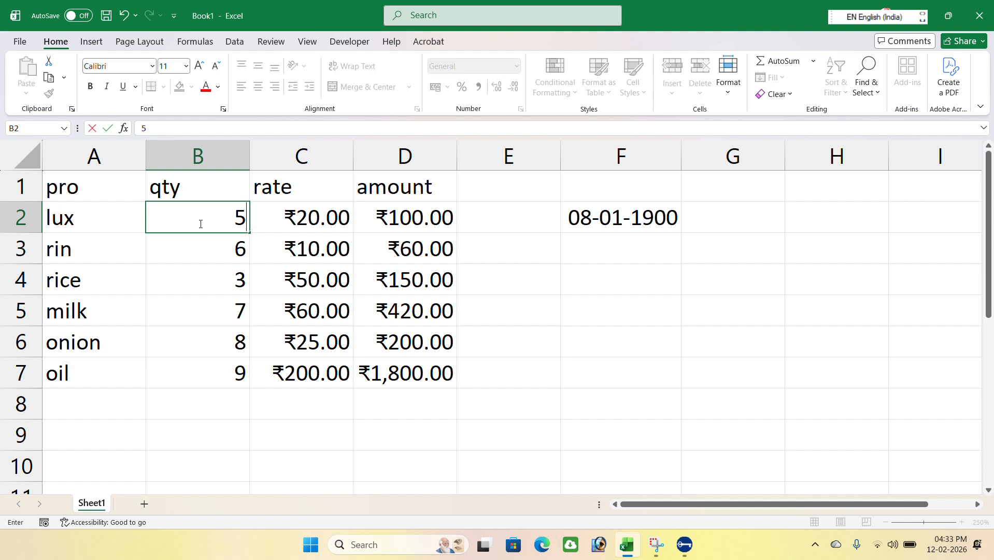
type("pcs")
key("Return")
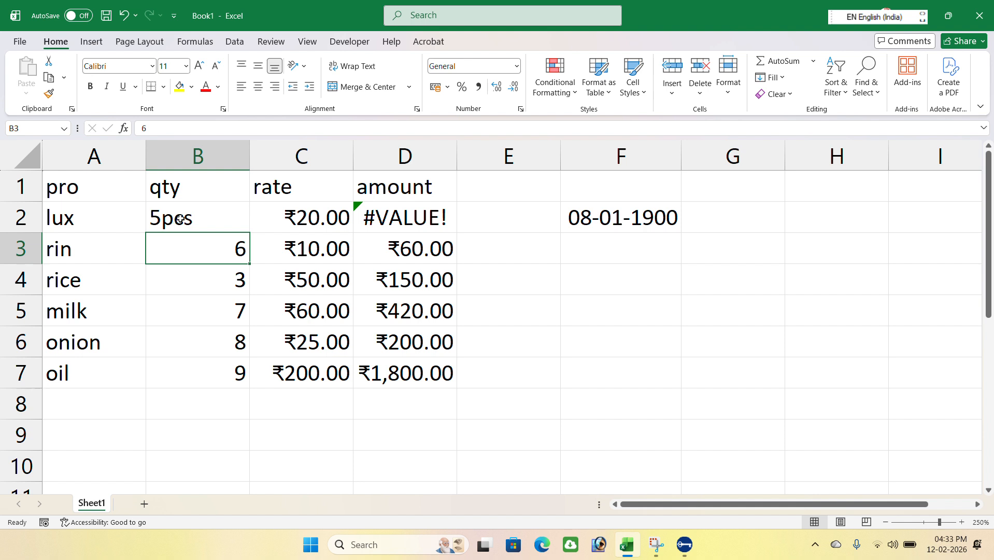
Edit B2 to remove pcs so the quantity is the plain number 5.
left_click(166, 220)
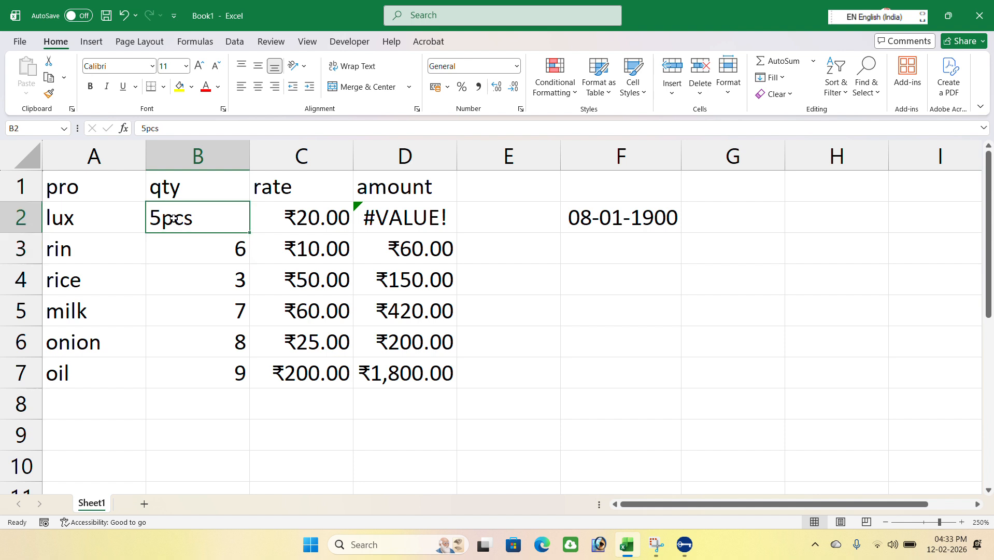
left_click(283, 223)
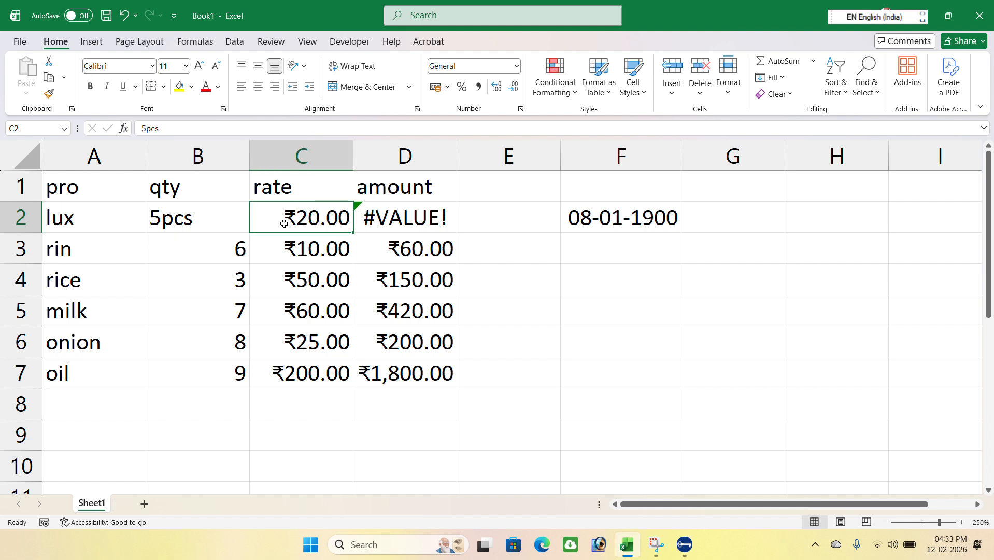
left_click(388, 222)
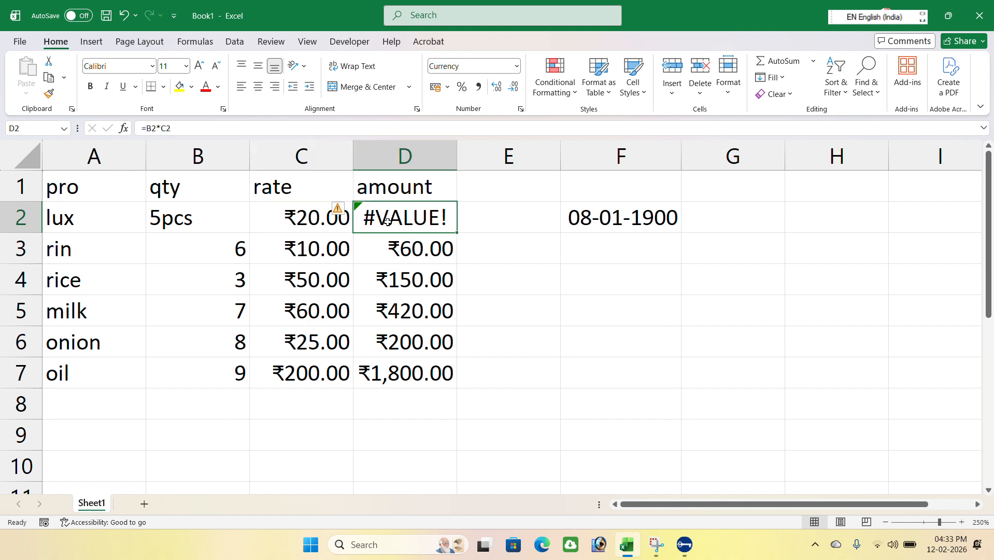
left_click(225, 225)
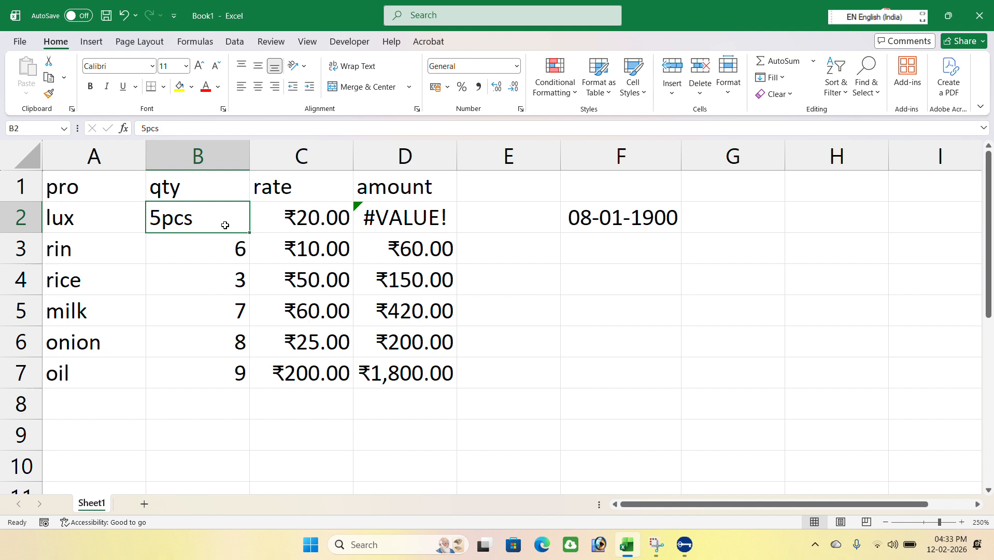
double_click(225, 225)
key("BackSpace")
key("BackSpace")
key("BackSpace")
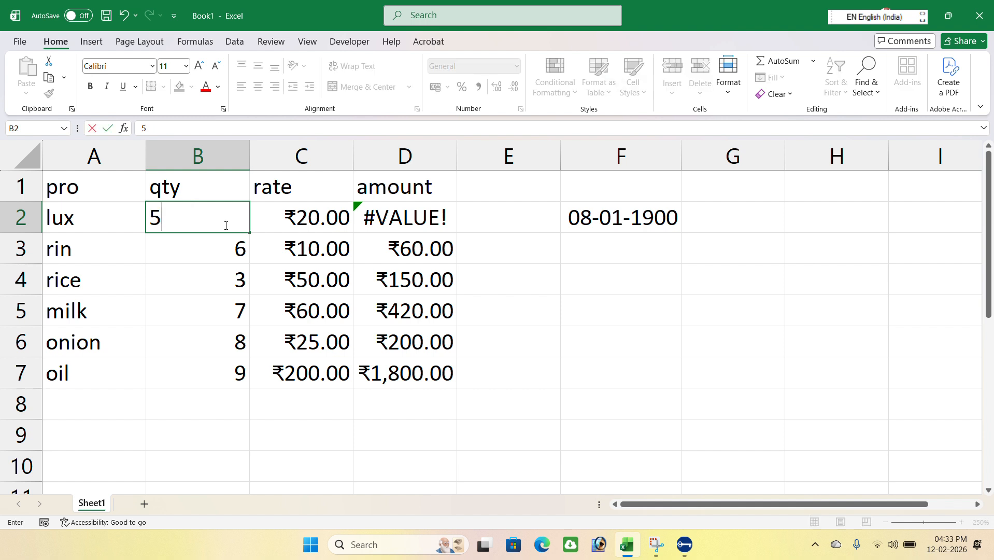
key("Return")
left_click(233, 220)
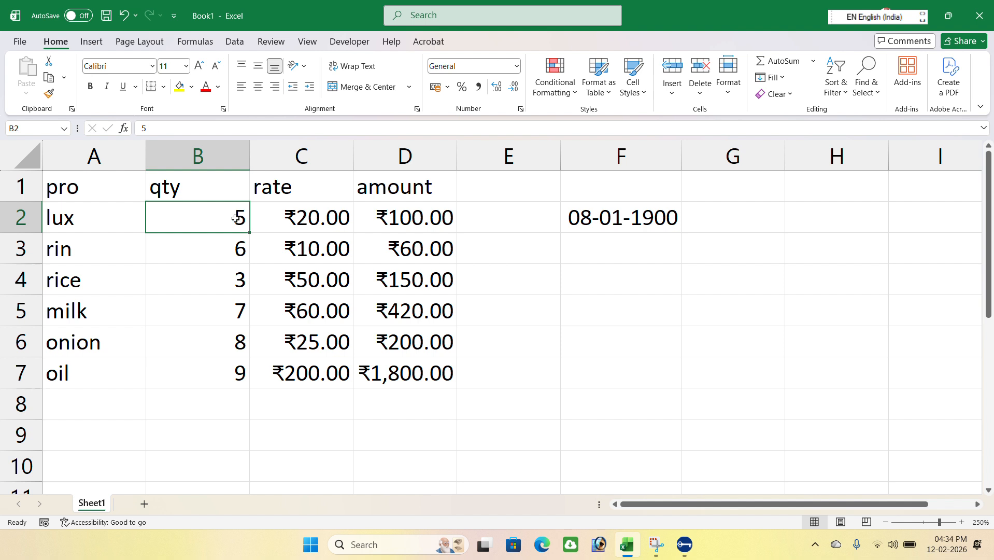
Set the number format of the date cell F2 back to General.
left_click(636, 218)
left_click(516, 66)
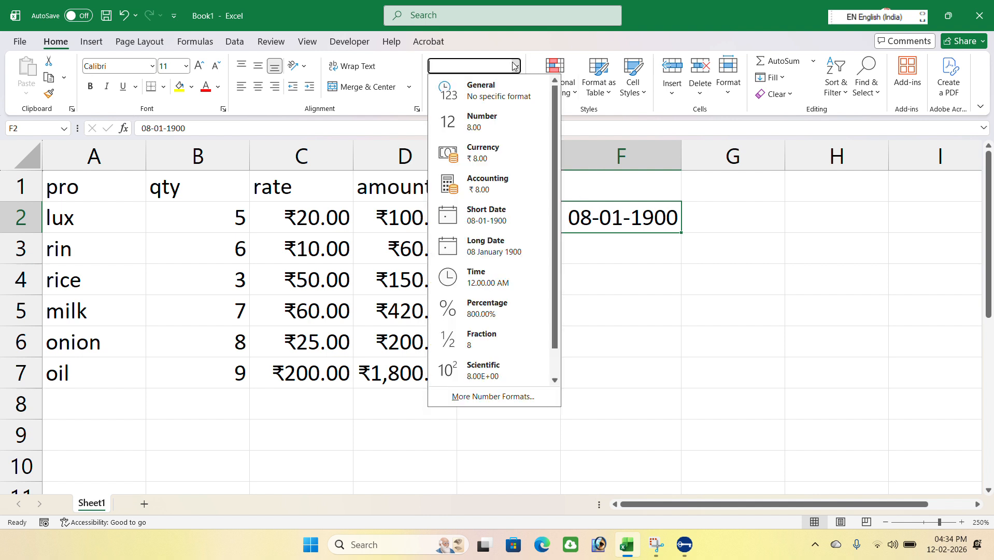
left_click(507, 98)
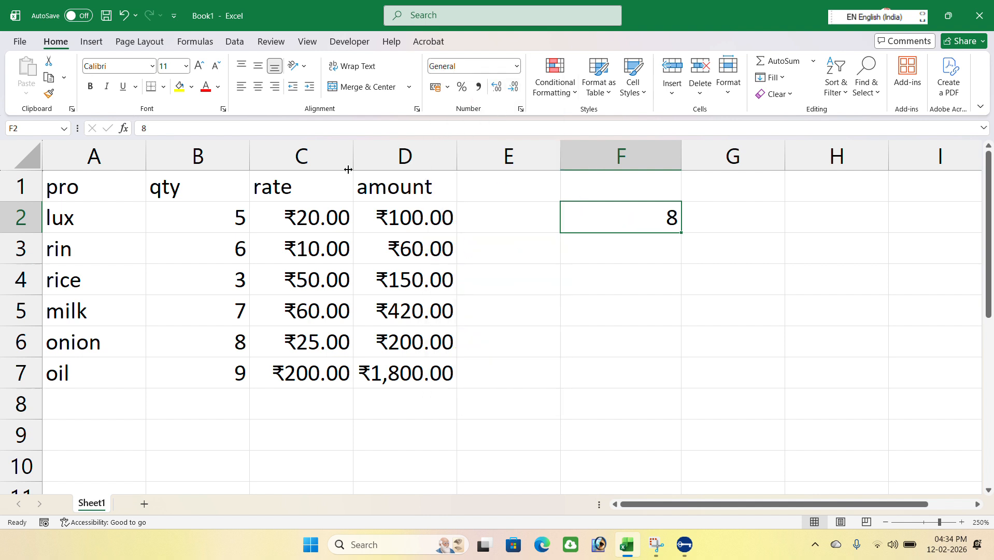
Give B2 the custom number format General "pcs" so the quantity shows a pcs unit.
left_click(220, 215)
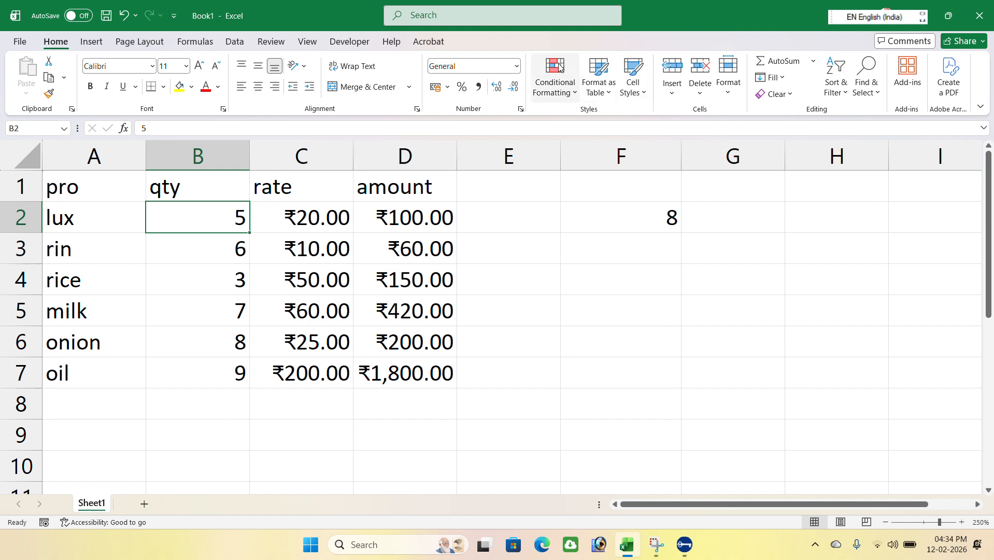
left_click(517, 65)
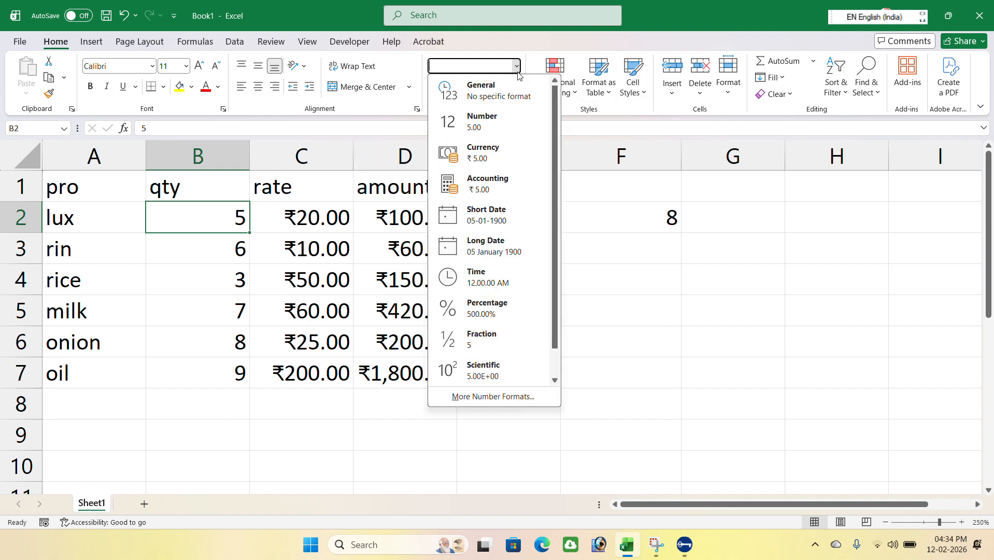
left_click(473, 397)
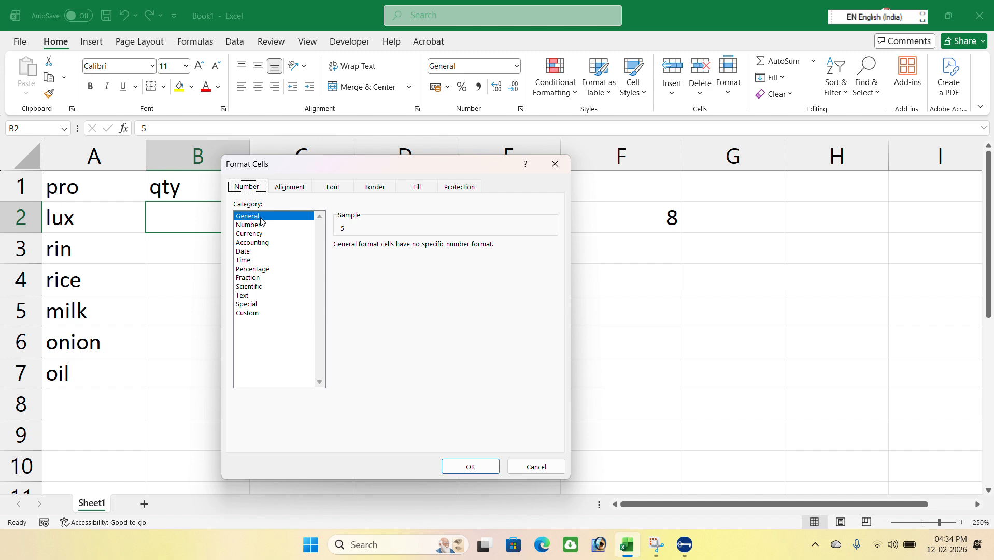
left_click(245, 317)
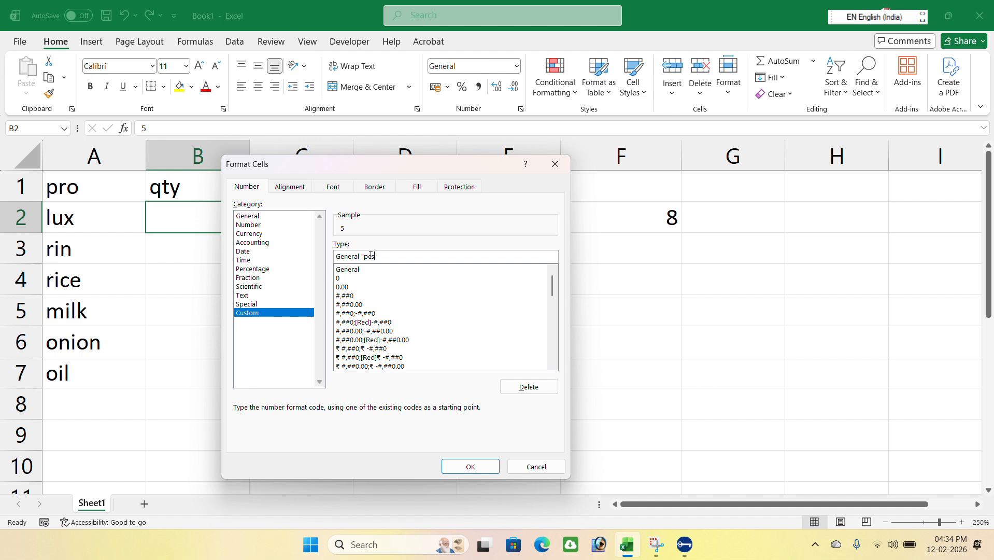
type("\"pcs\"")
key("Return")
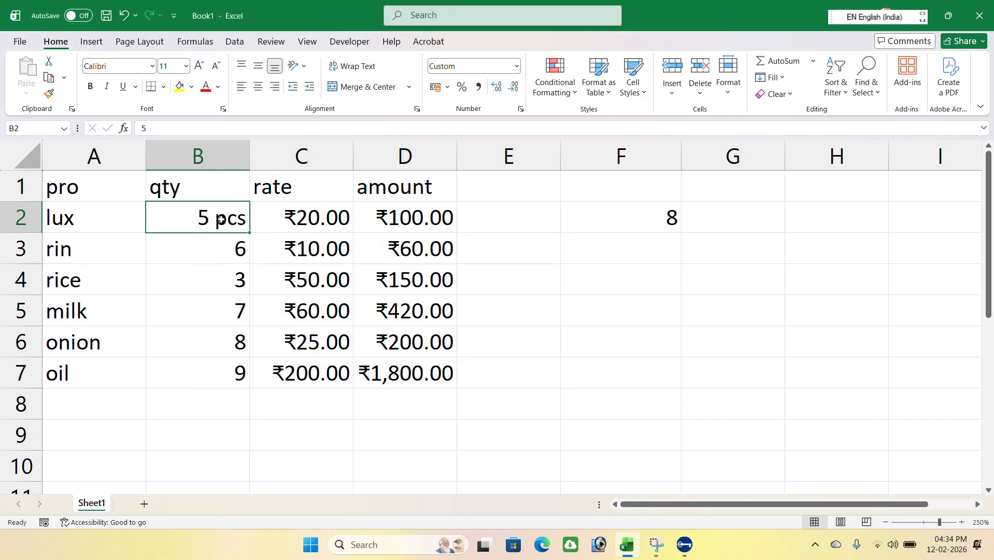
Copy B2's pcs unit format onto B3 with Format Painter.
left_click(51, 96)
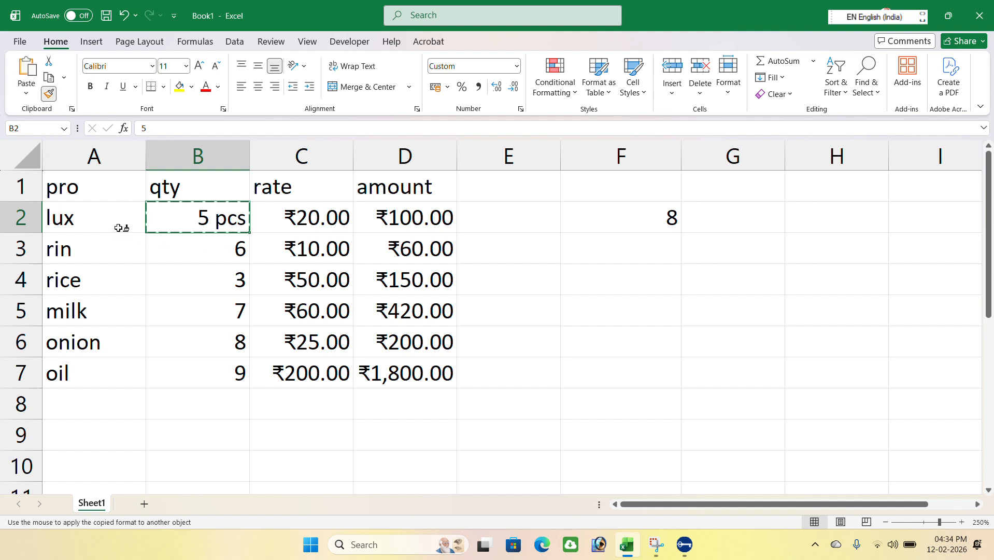
double_click(175, 249)
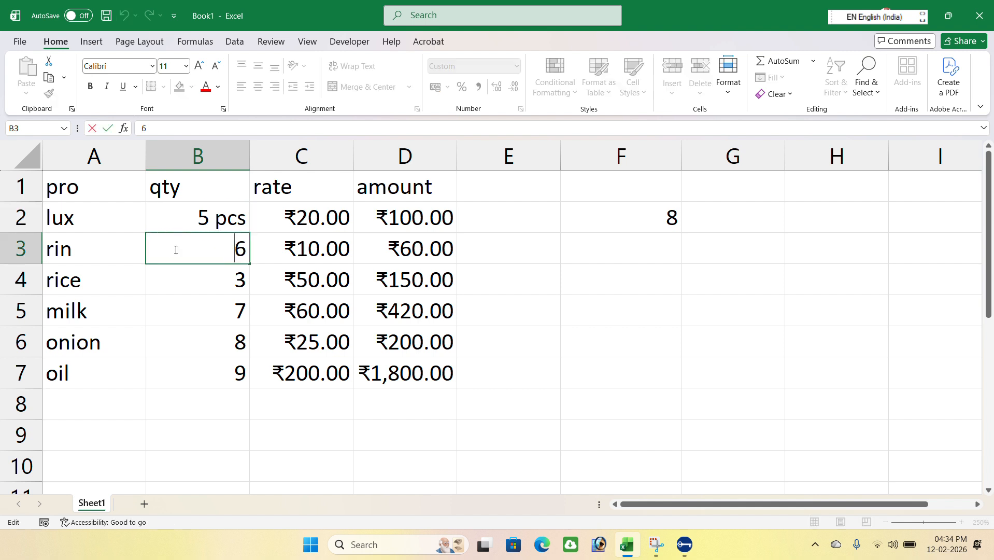
key("Escape")
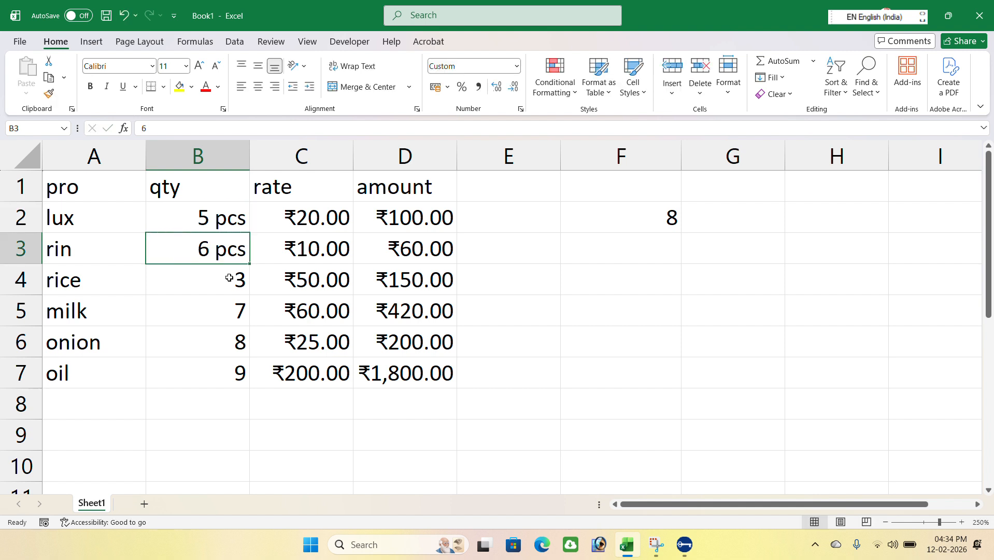
Give B4 a custom General "kg" number format and copy it onto B6 with Format Painter.
left_click(224, 284)
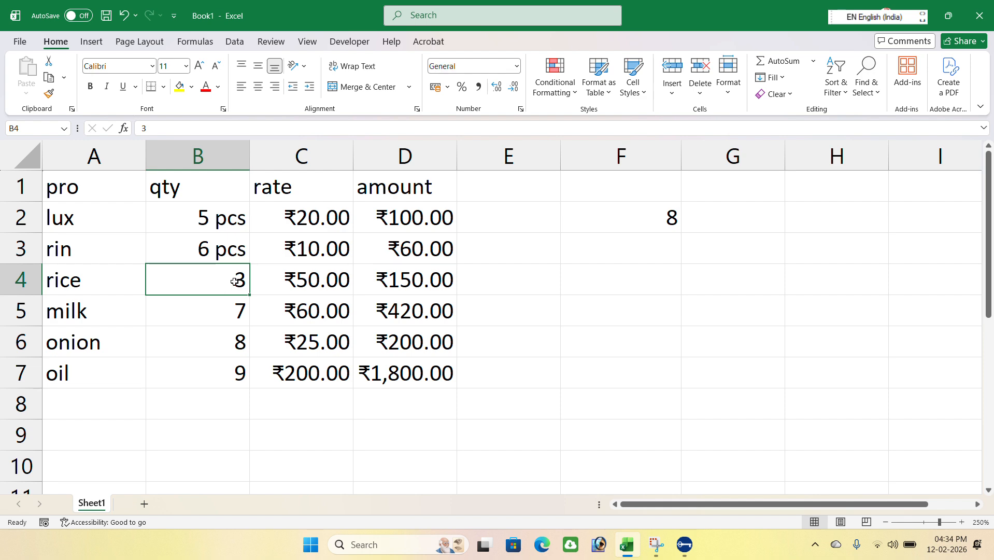
left_click(516, 66)
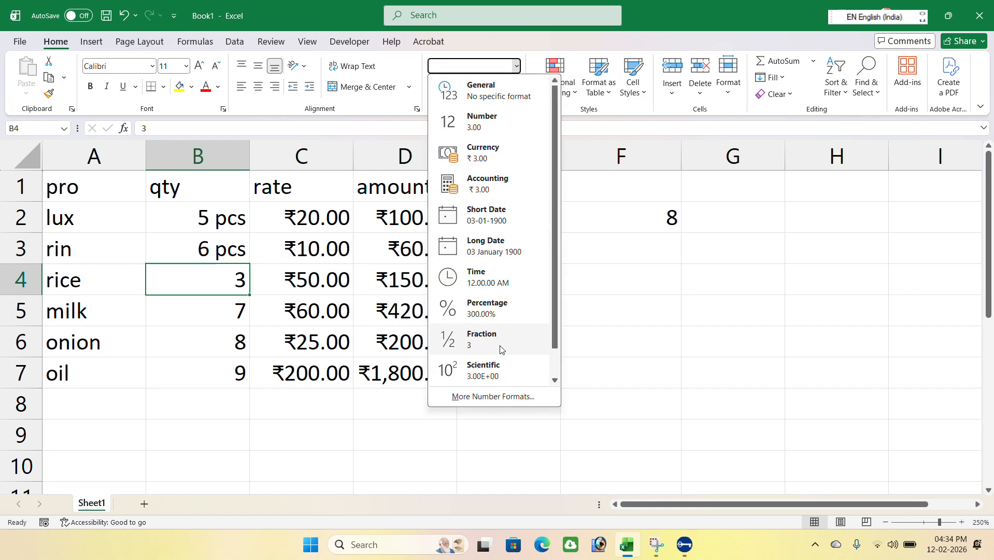
left_click(487, 397)
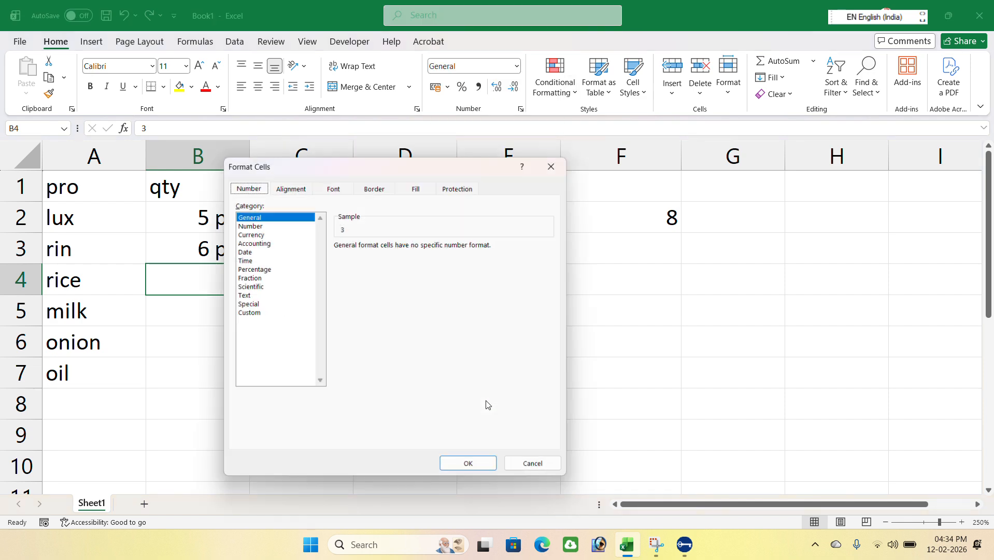
left_click(254, 313)
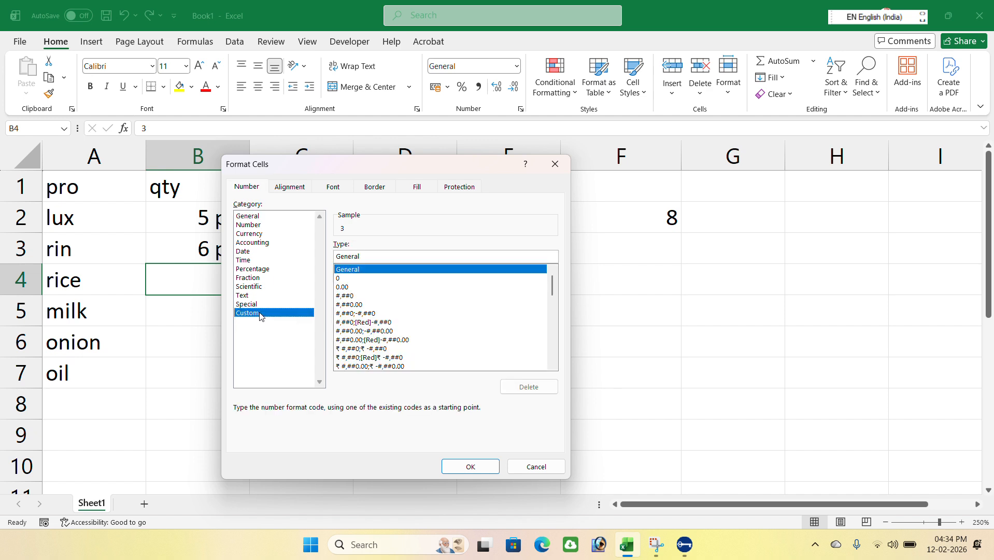
left_click(380, 255)
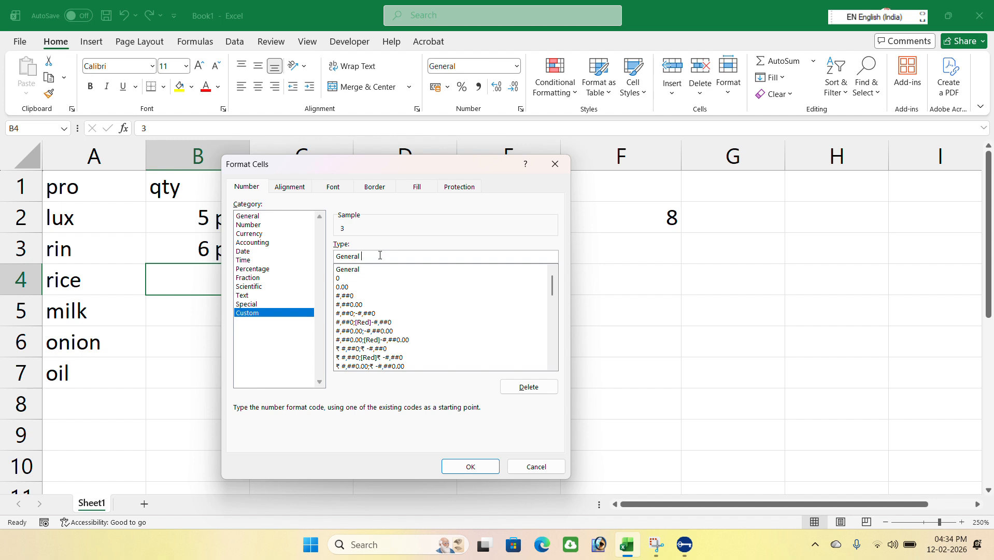
type("\"kg")
key("Return")
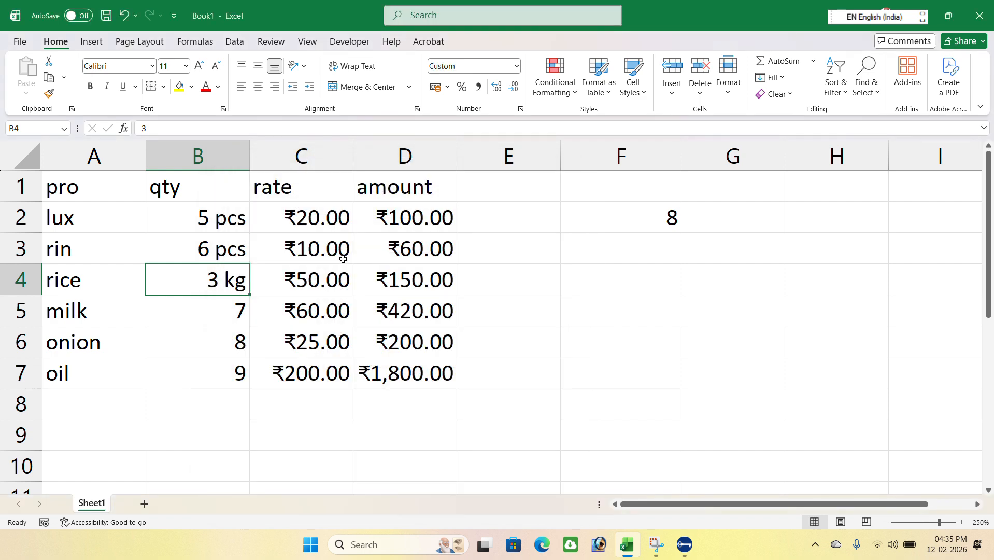
left_click(50, 94)
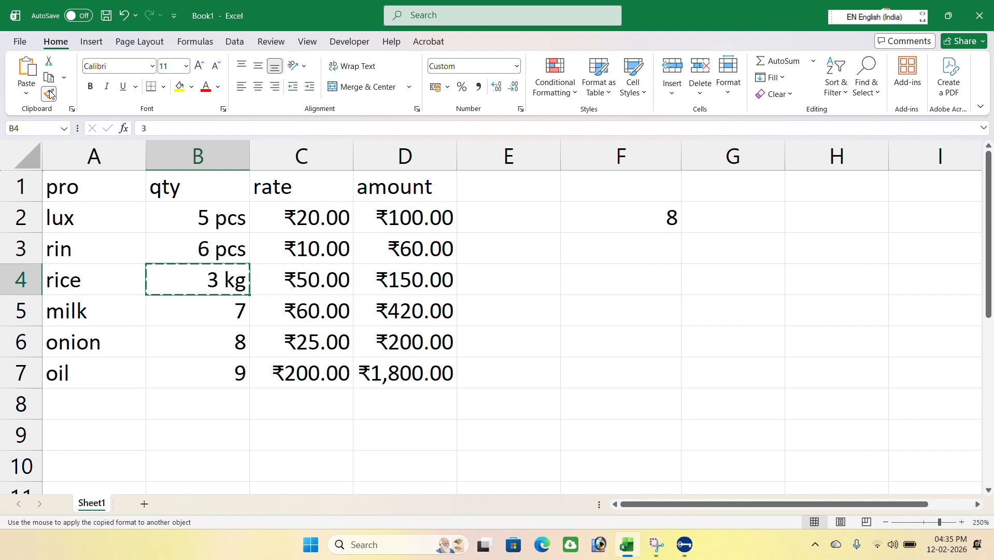
left_click(197, 344)
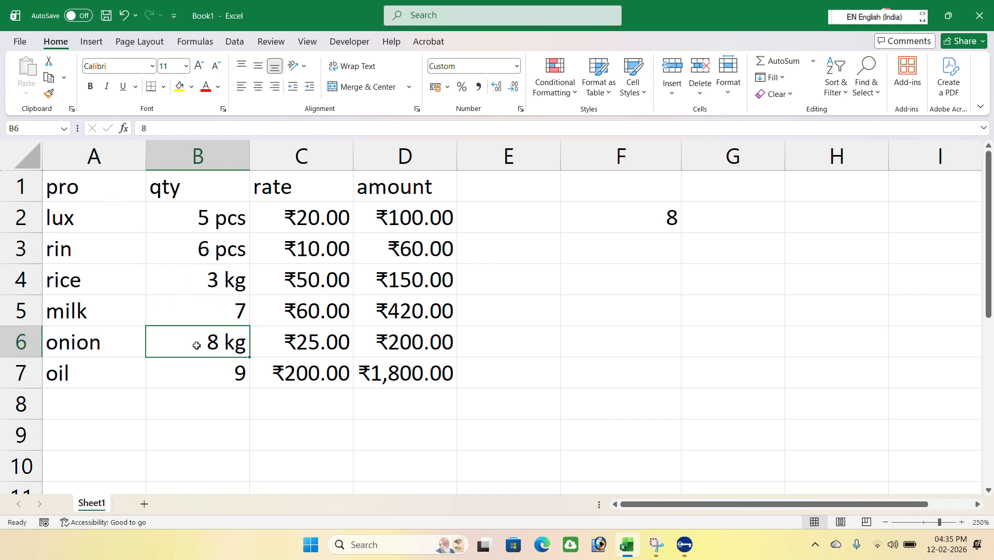
Give B5 the custom number format General "ltr" and copy it onto B7 with Format Painter.
left_click(215, 311)
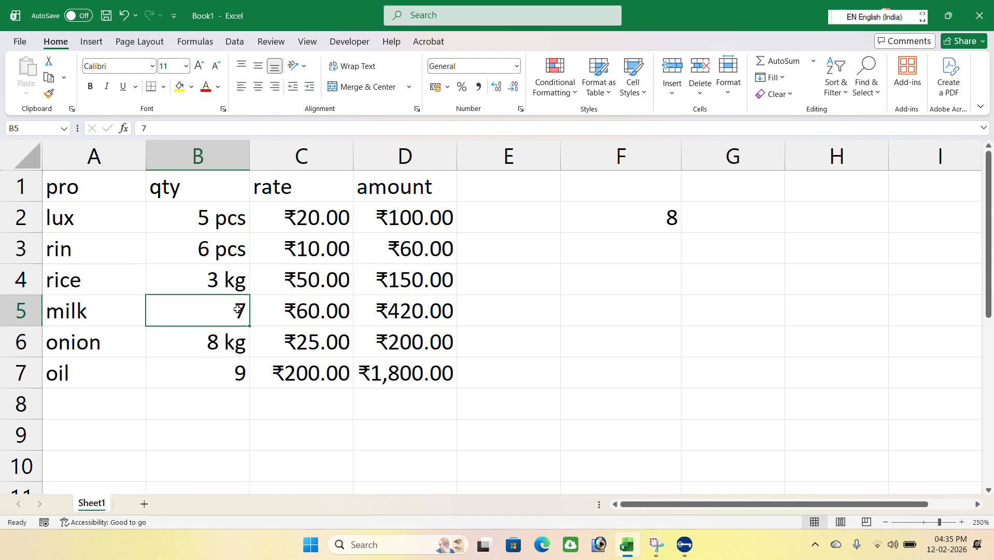
left_click(518, 67)
left_click(464, 397)
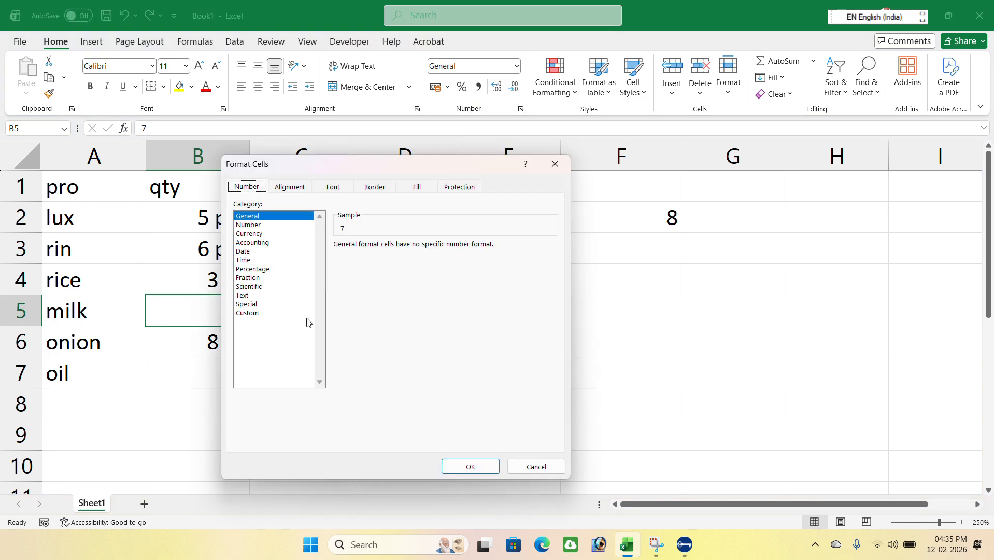
left_click(247, 313)
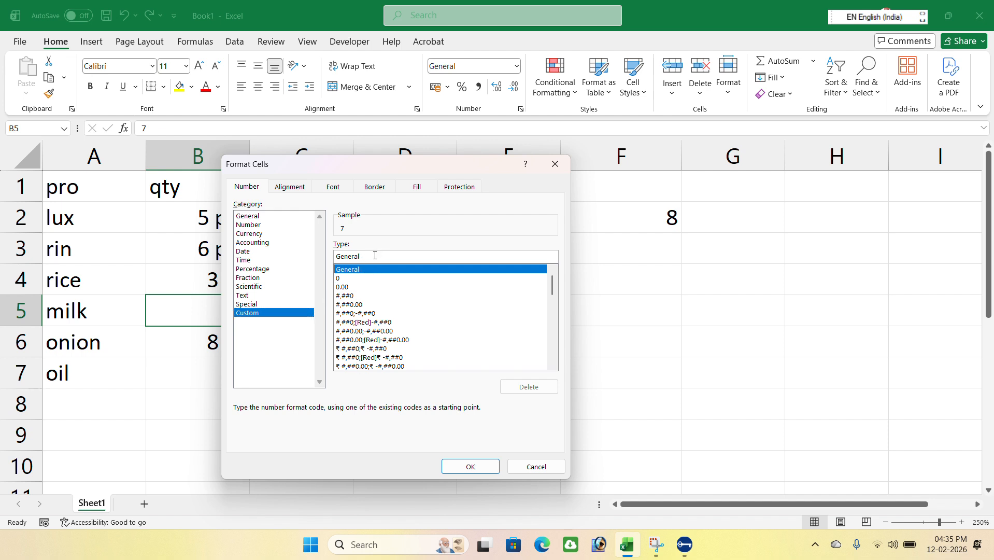
left_click(375, 255)
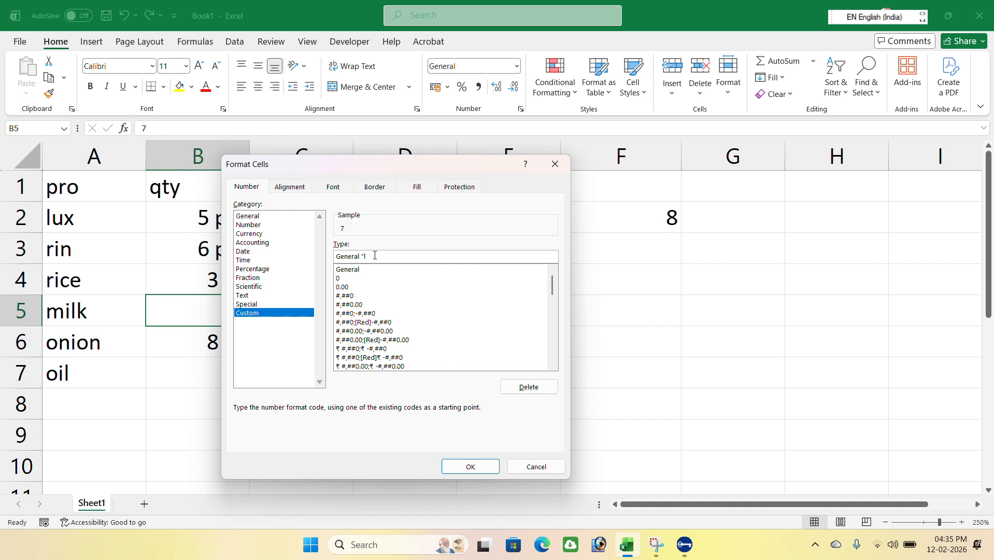
type("\"ltr\"")
key("Return")
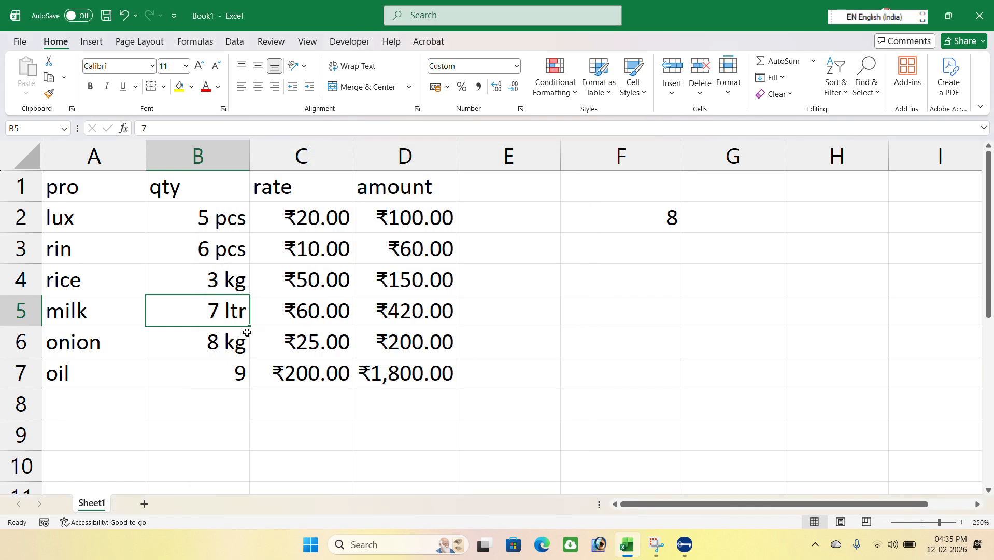
left_click(48, 94)
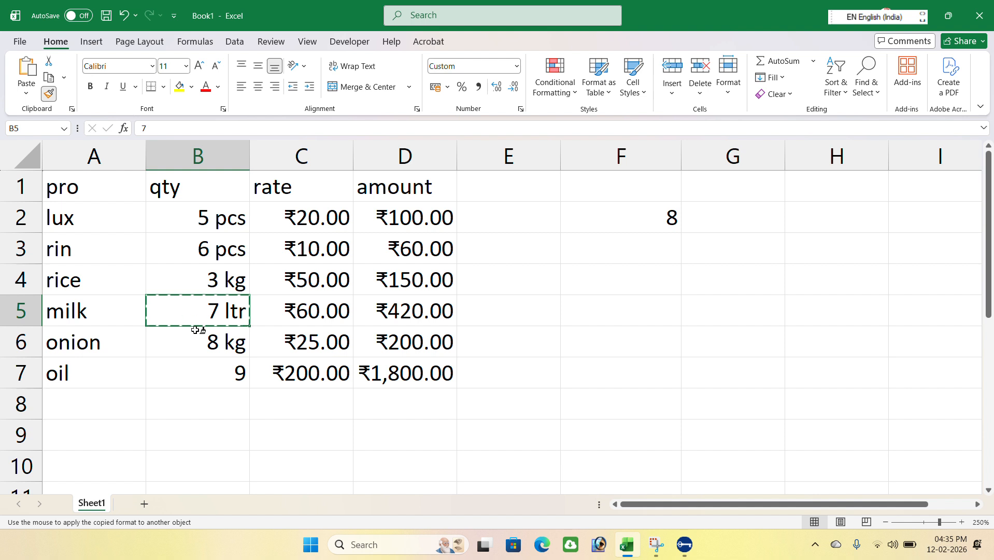
left_click(219, 367)
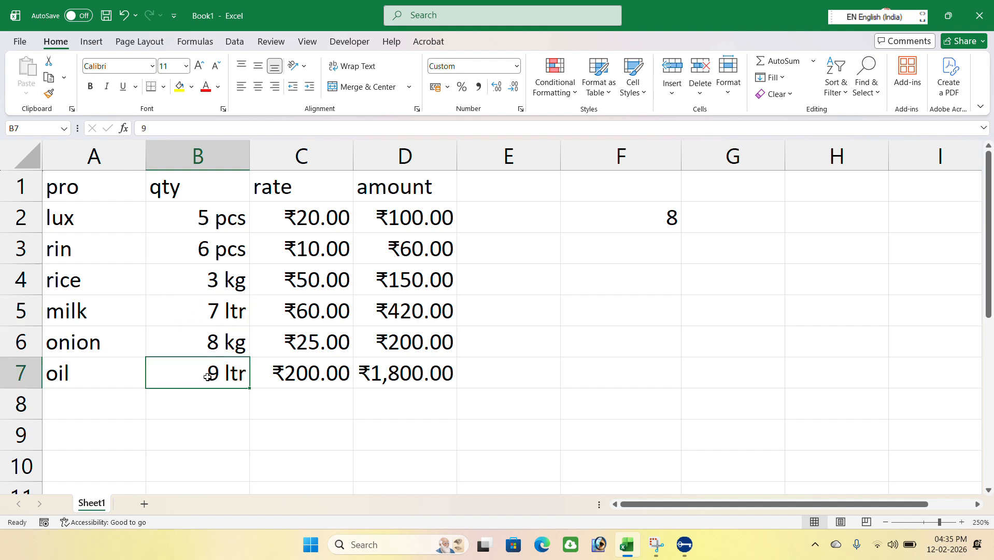
Change the oil quantity in B7 to 10.
key("ctrl+z")
type("10")
key("Return")
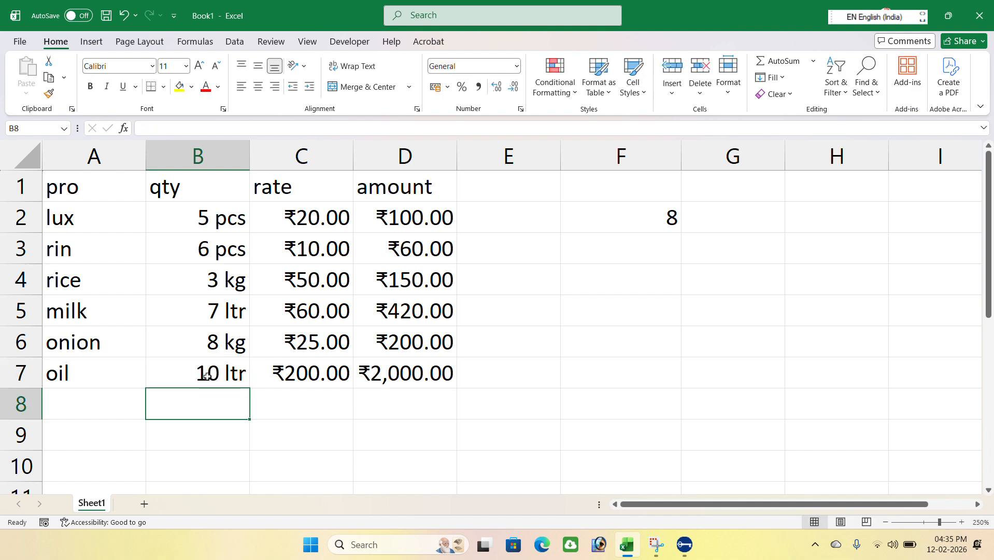
left_click(206, 377)
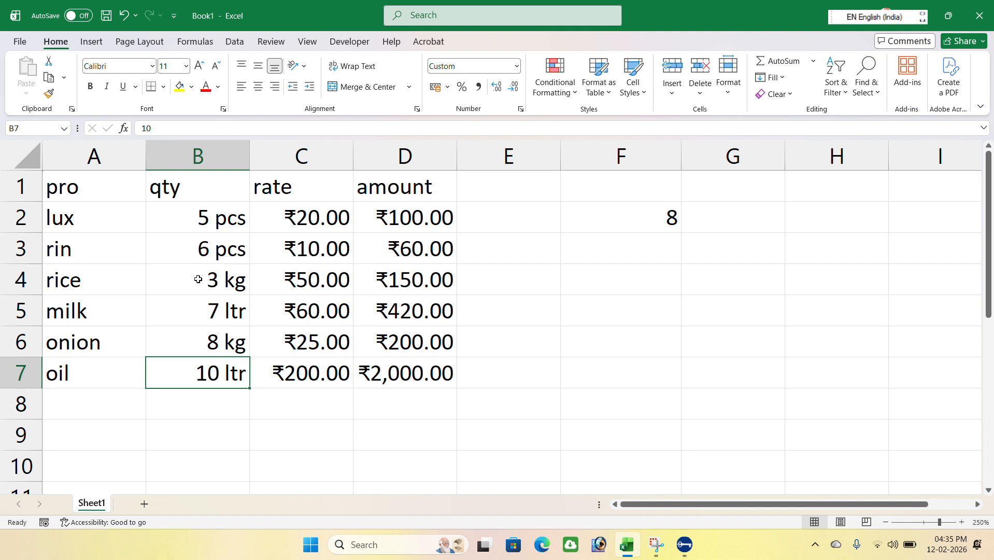
Select A1 to D7 and reset their number format to General.
left_click(127, 197)
left_click_drag(143, 201, 427, 366)
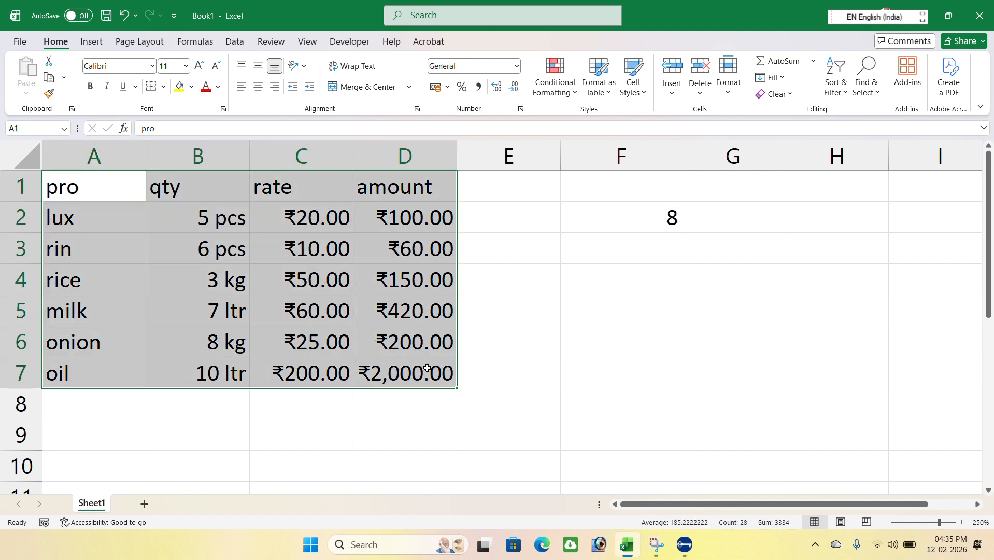
left_click(517, 65)
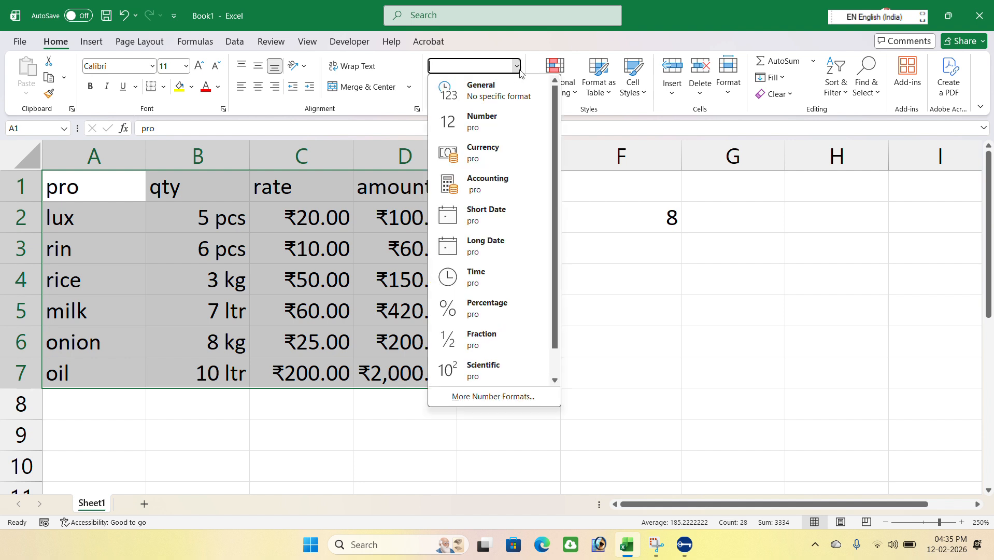
left_click(495, 99)
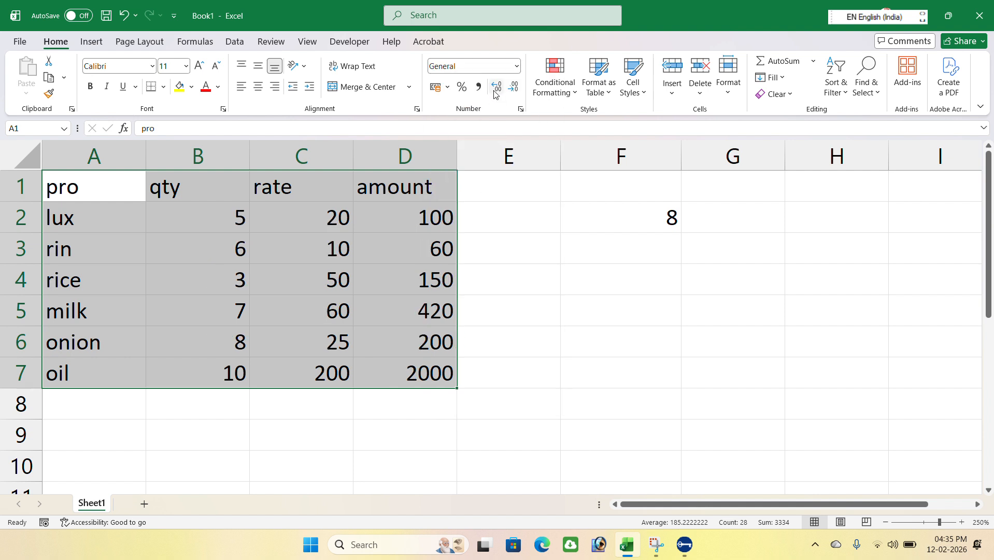